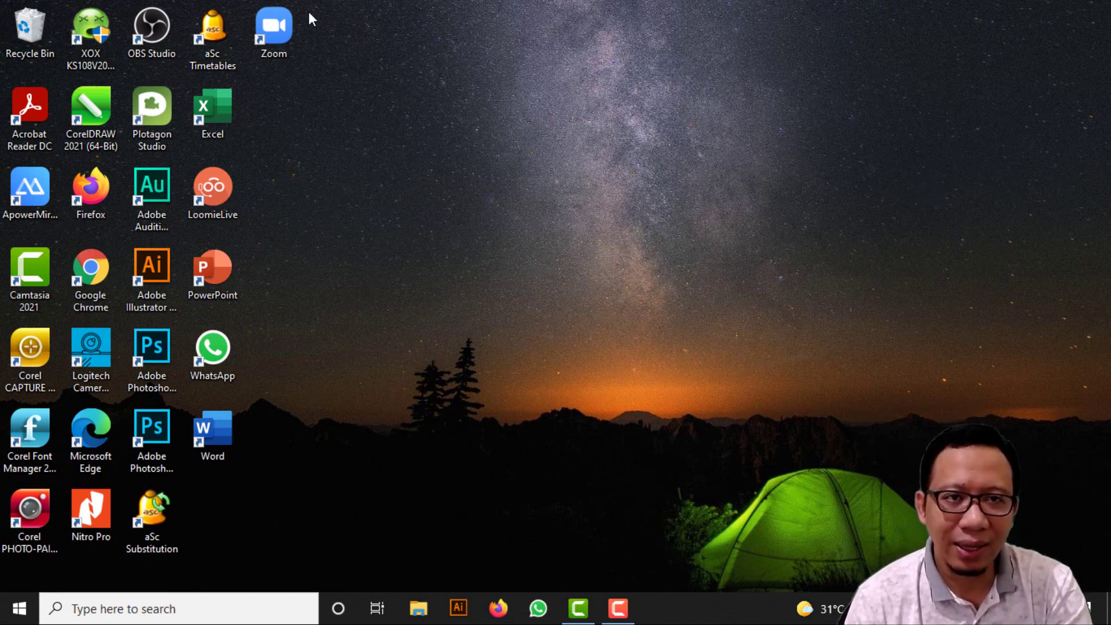
- Open Zoom from its desktop shortcut, reposition its window, and close it
double_click(283, 26)
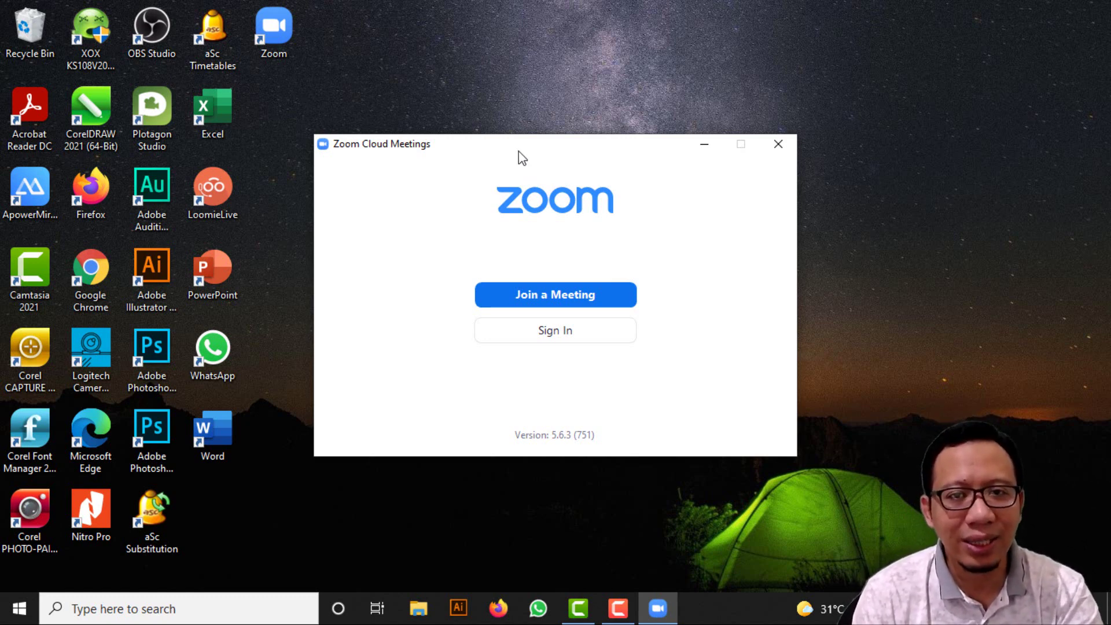
drag(519, 150, 774, 43)
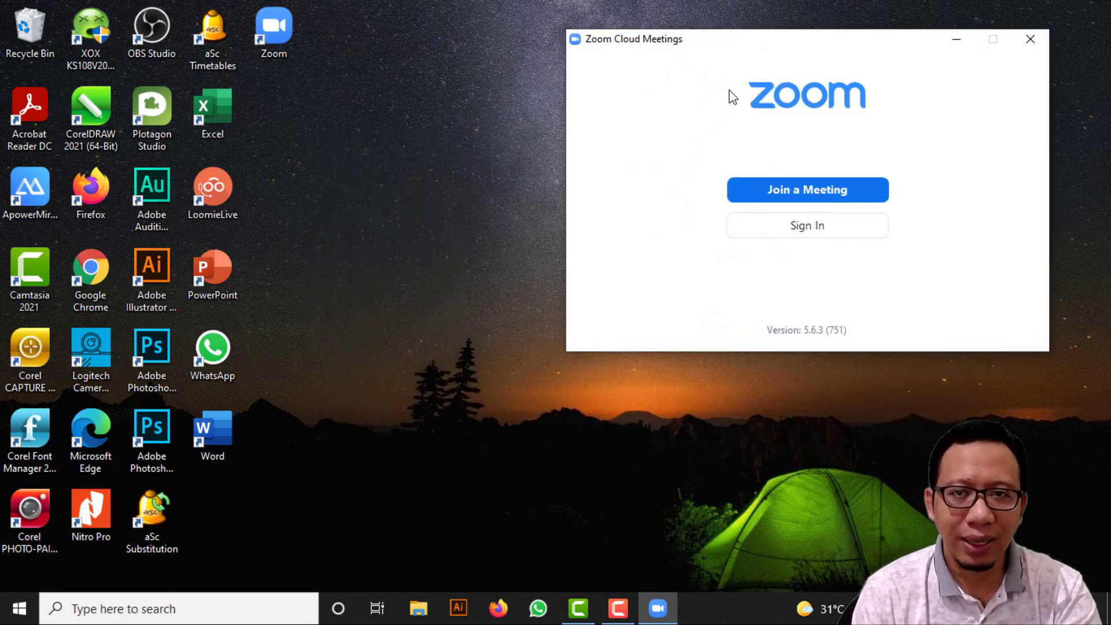
drag(695, 39, 626, 227)
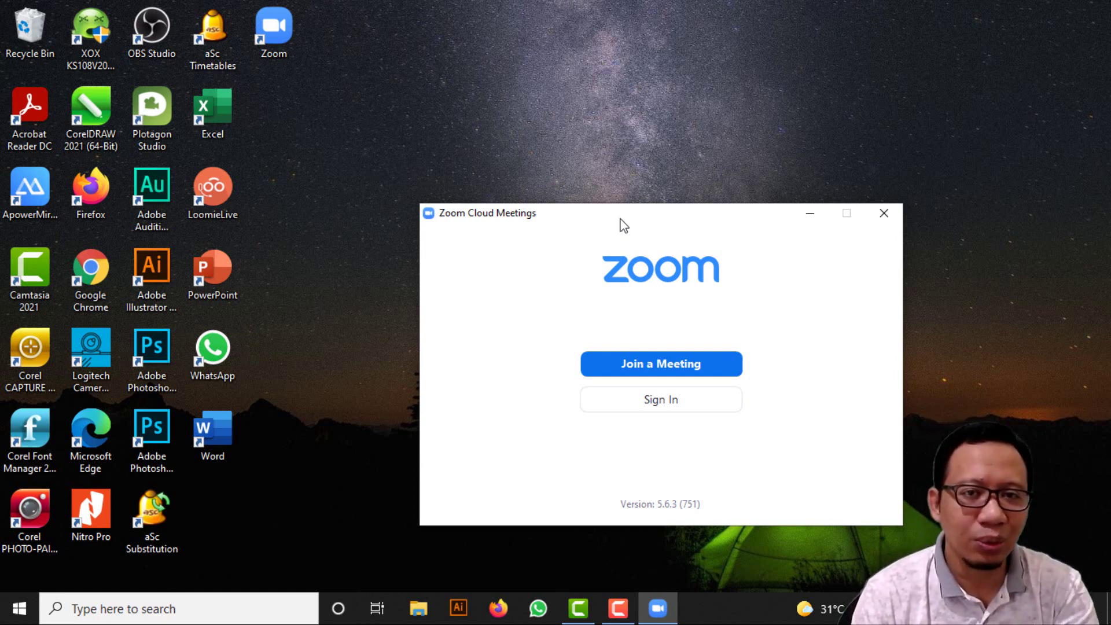
drag(623, 222, 542, 150)
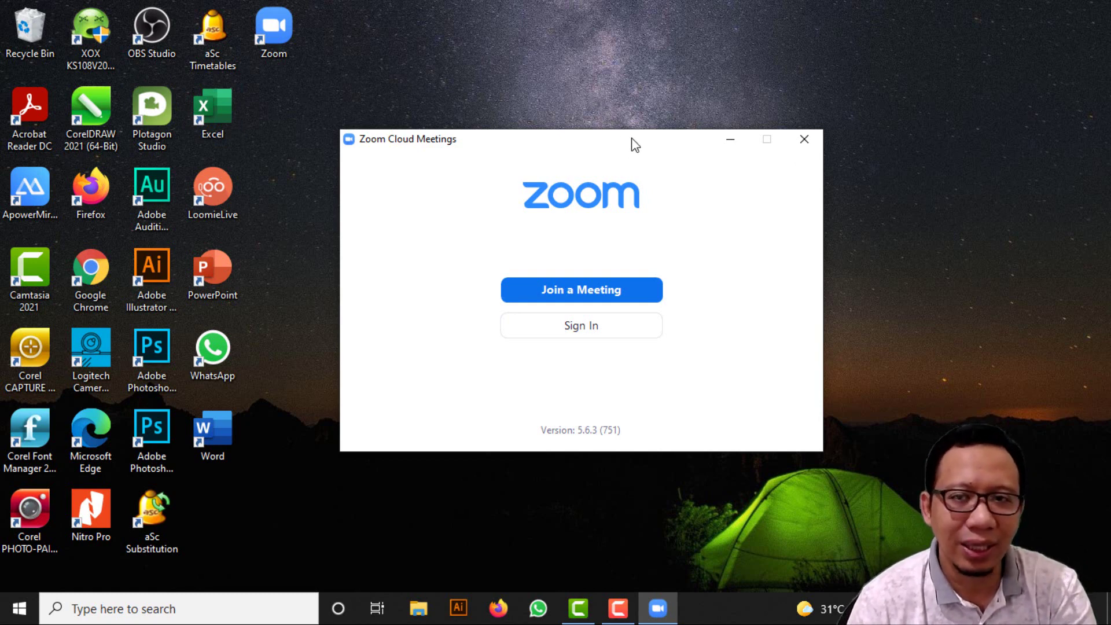
click(803, 139)
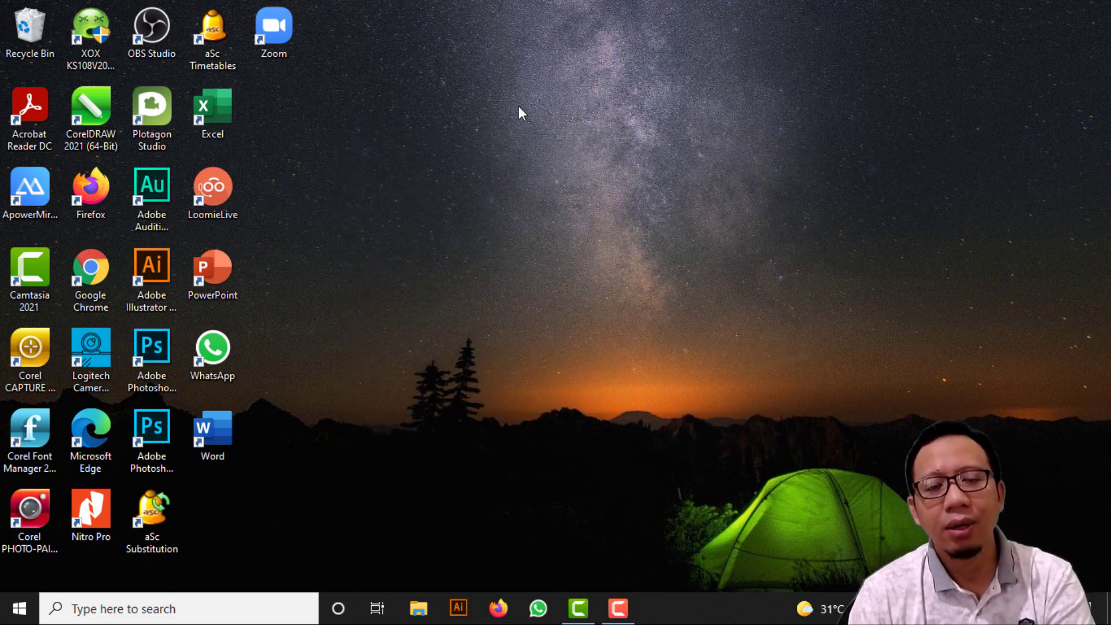
- Open the properties of the Zoom desktop shortcut and move the dialog clear of the desktop icons
click(279, 20)
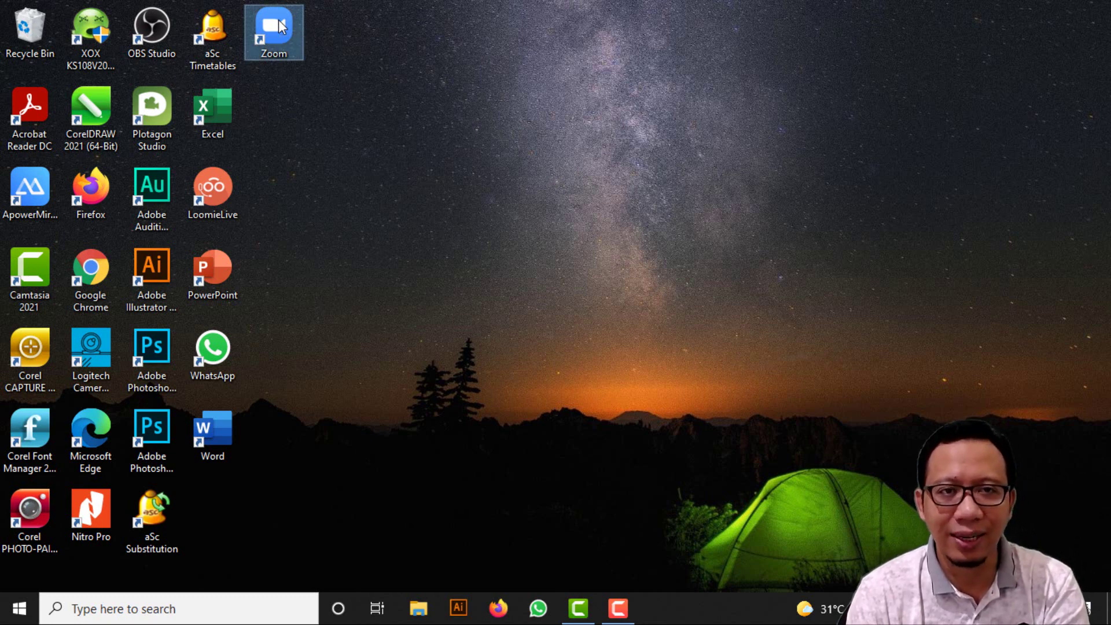
right_click(279, 20)
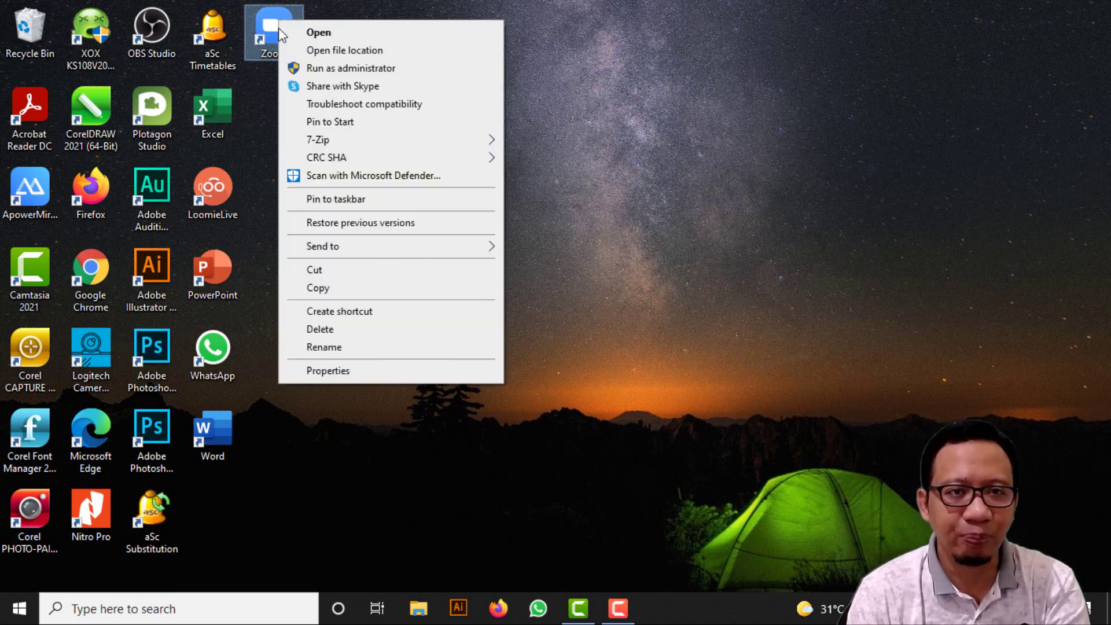
click(338, 372)
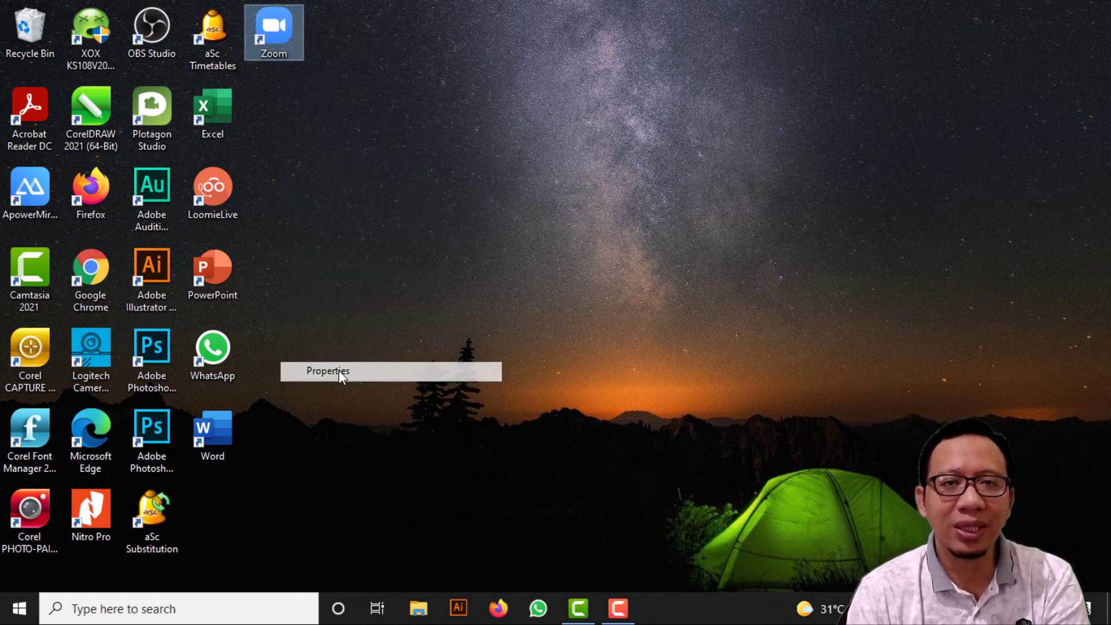
drag(413, 27, 563, 19)
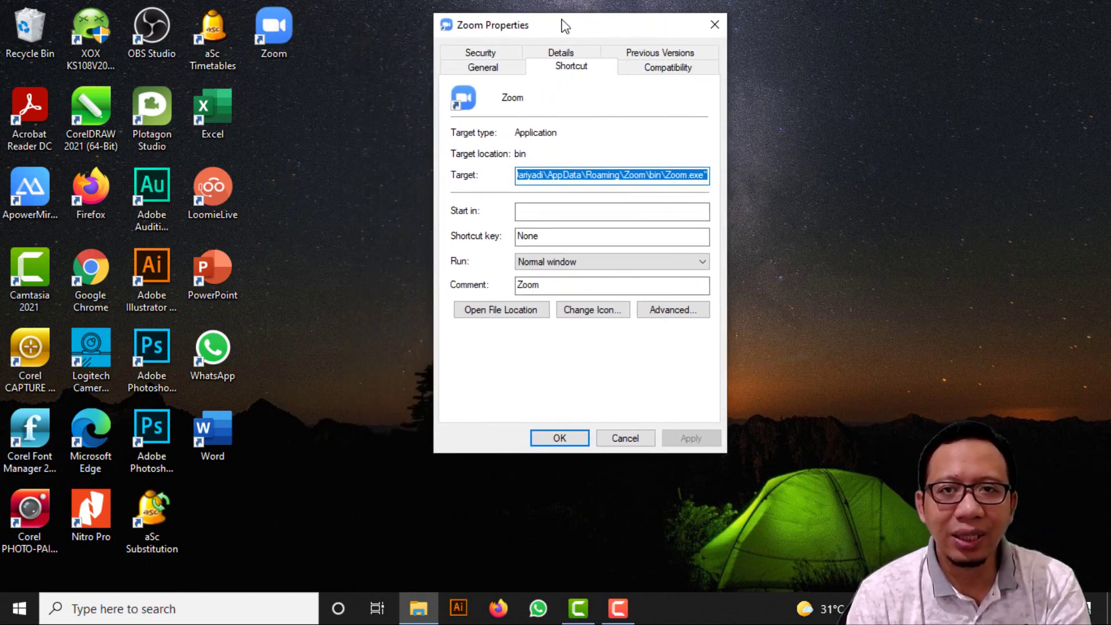
- Copy the shortcut's full target path ending in AppData\Roaming\Zoom\bin\Zoom.exe and close the properties
click(565, 74)
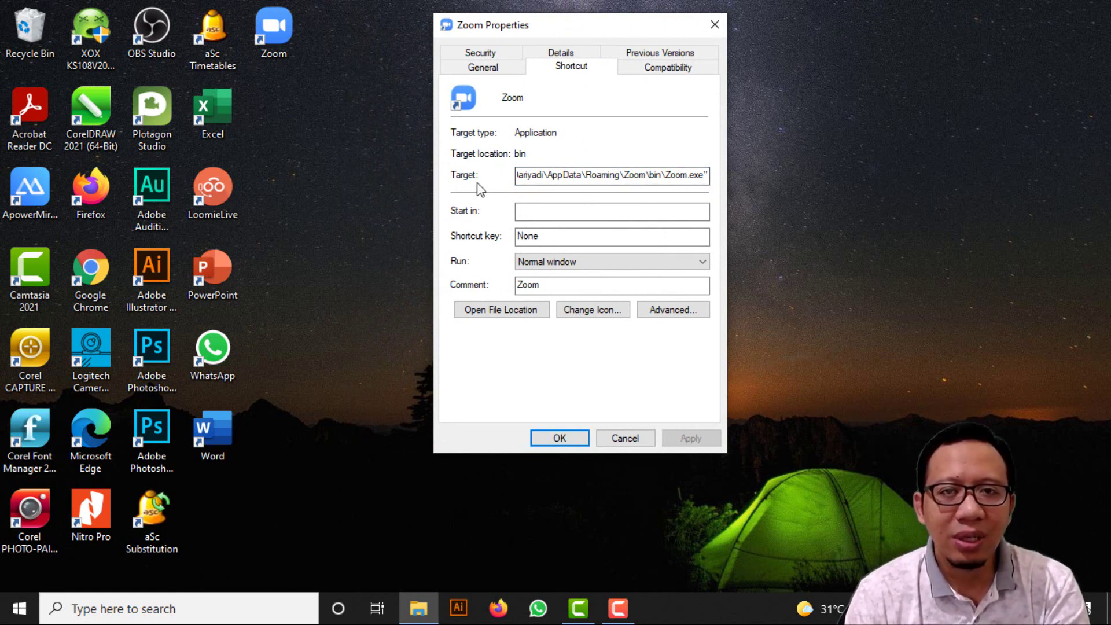
click(611, 178)
click(629, 176)
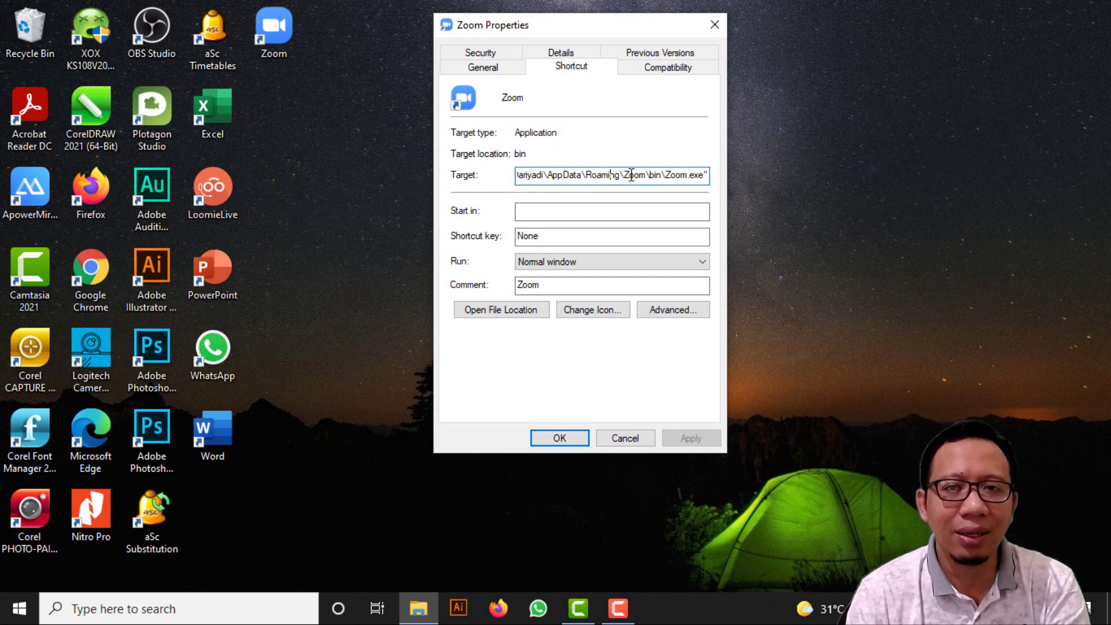
click(691, 177)
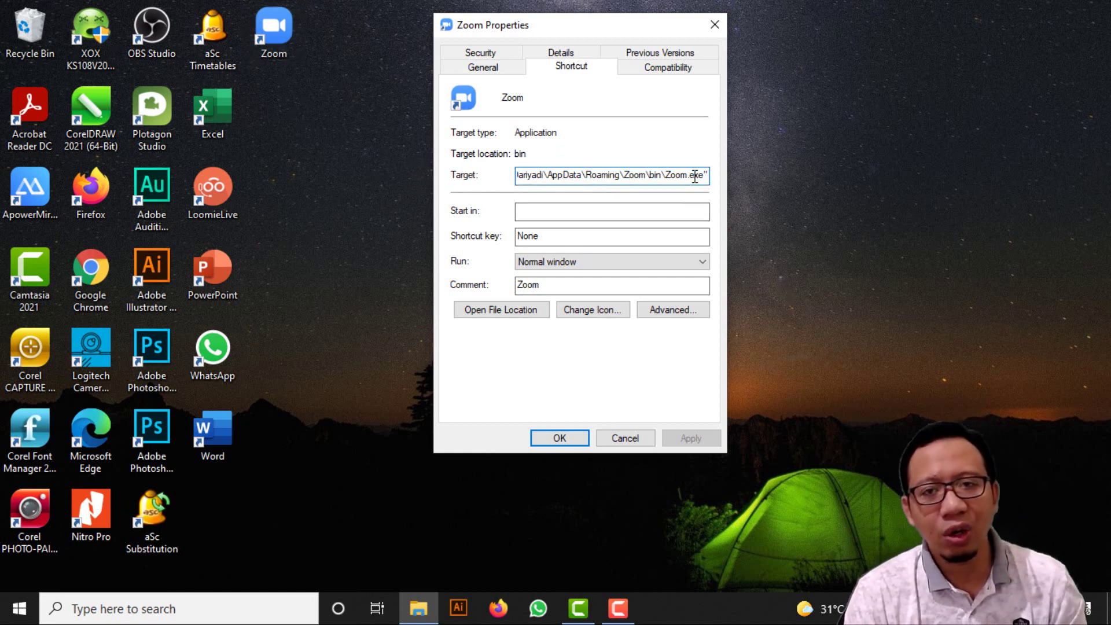
key(ctrl+a)
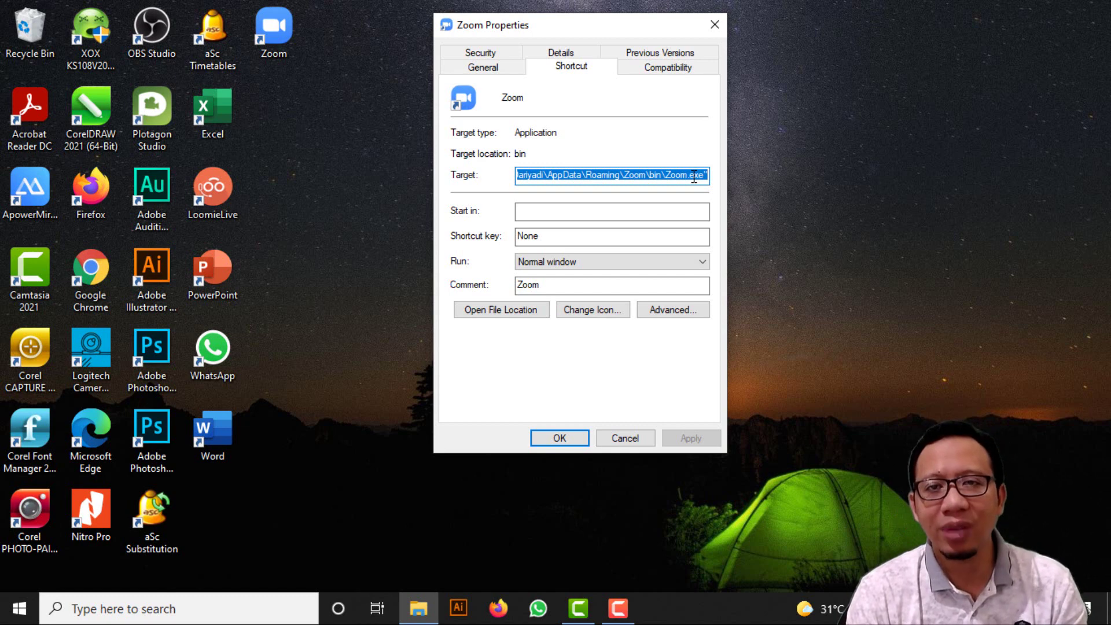
right_click(693, 177)
click(720, 228)
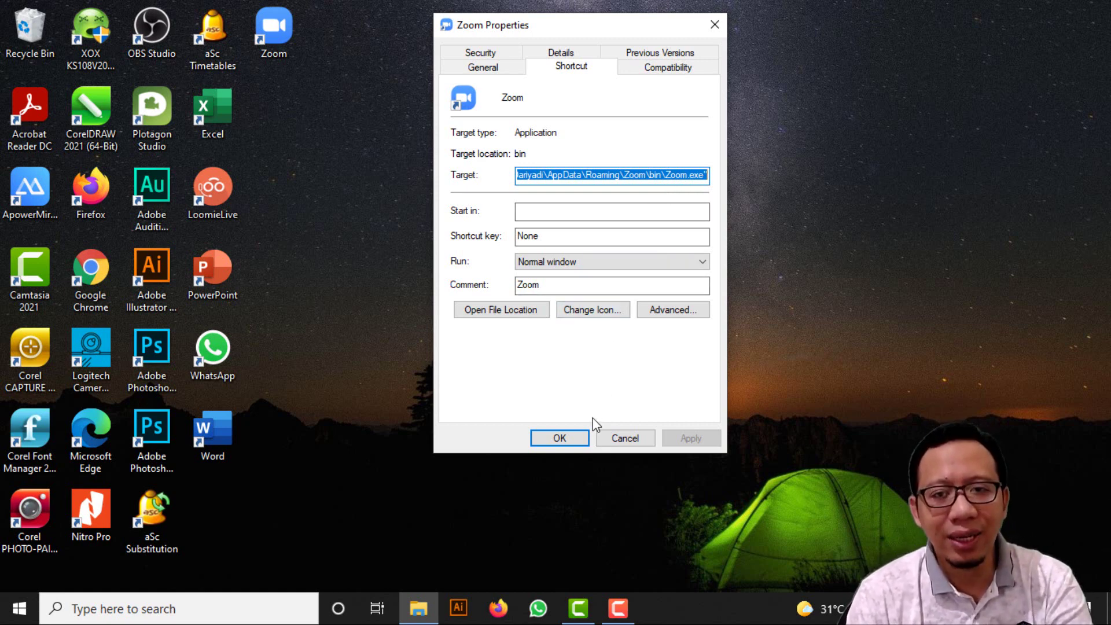
click(559, 439)
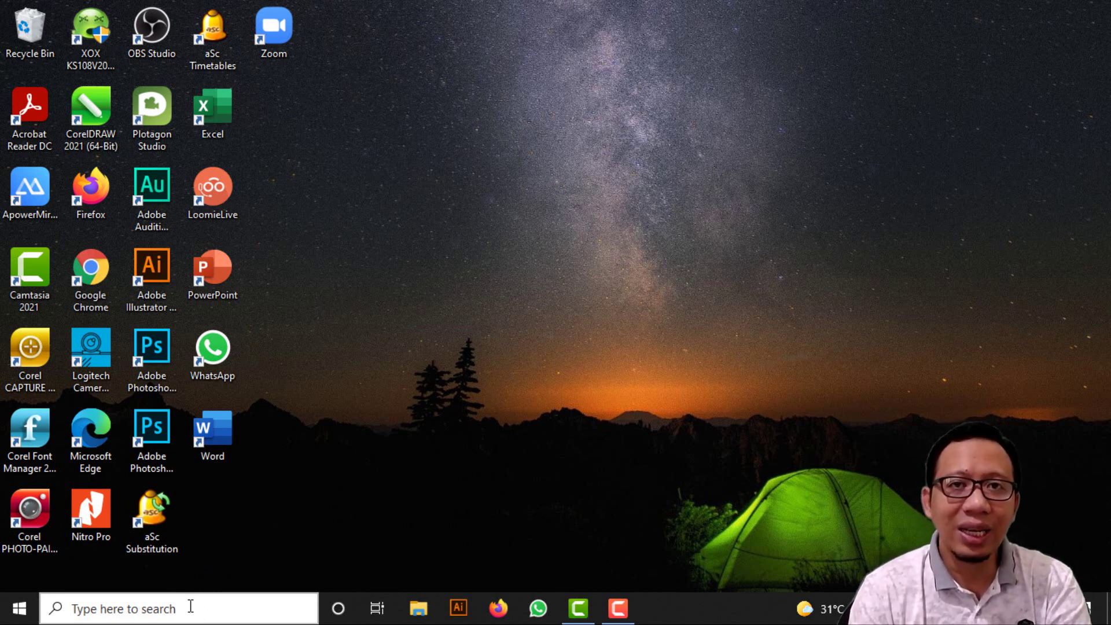
click(190, 605)
text(run)
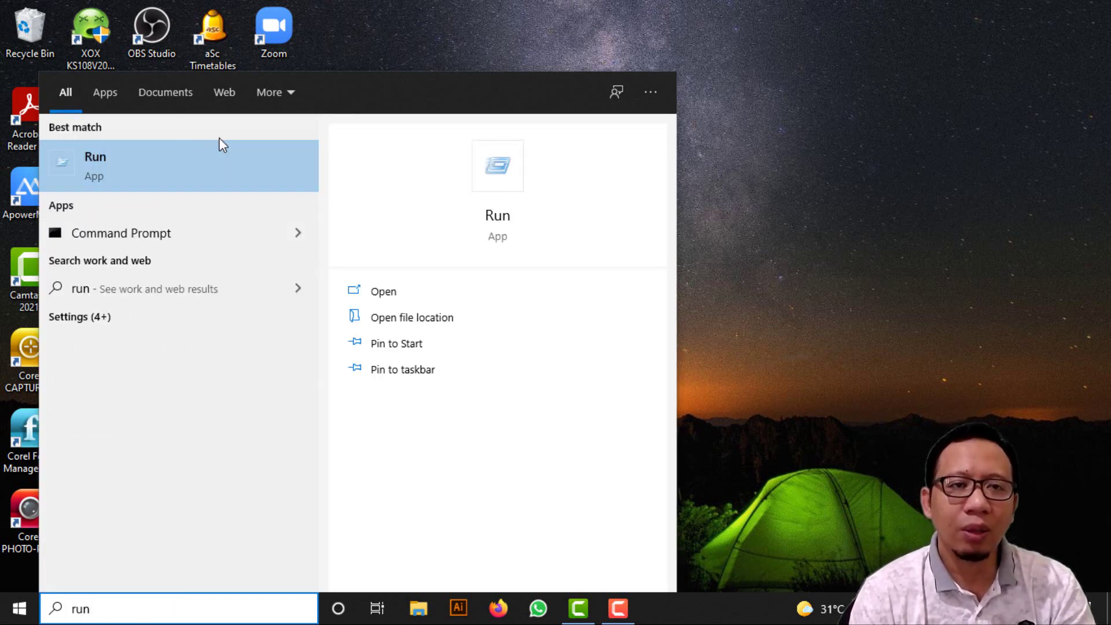
click(575, 52)
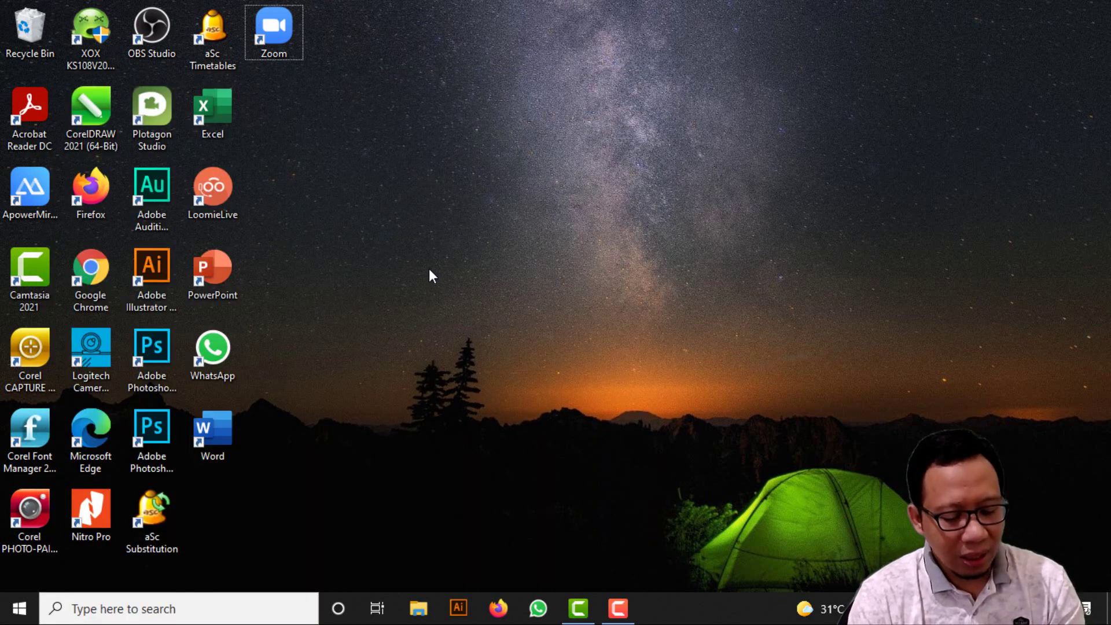
- Launch Zoom by pasting the copied Zoom.exe path into an emptied Run dialog, and move its window aside on the desktop
key(super+r)
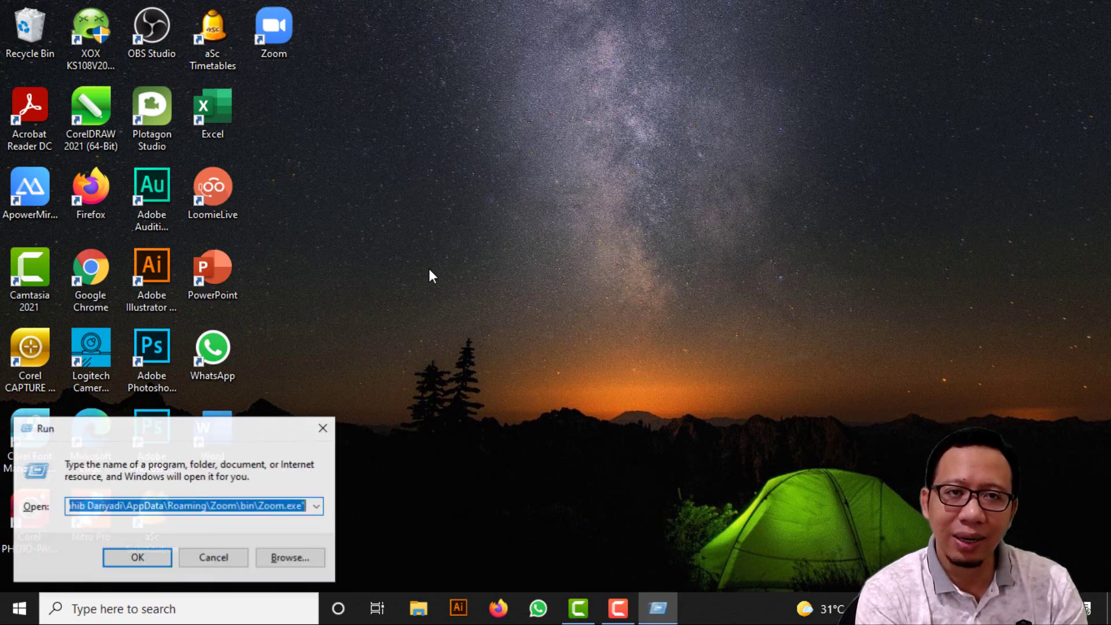
drag(265, 438, 841, 124)
key(BackSpace)
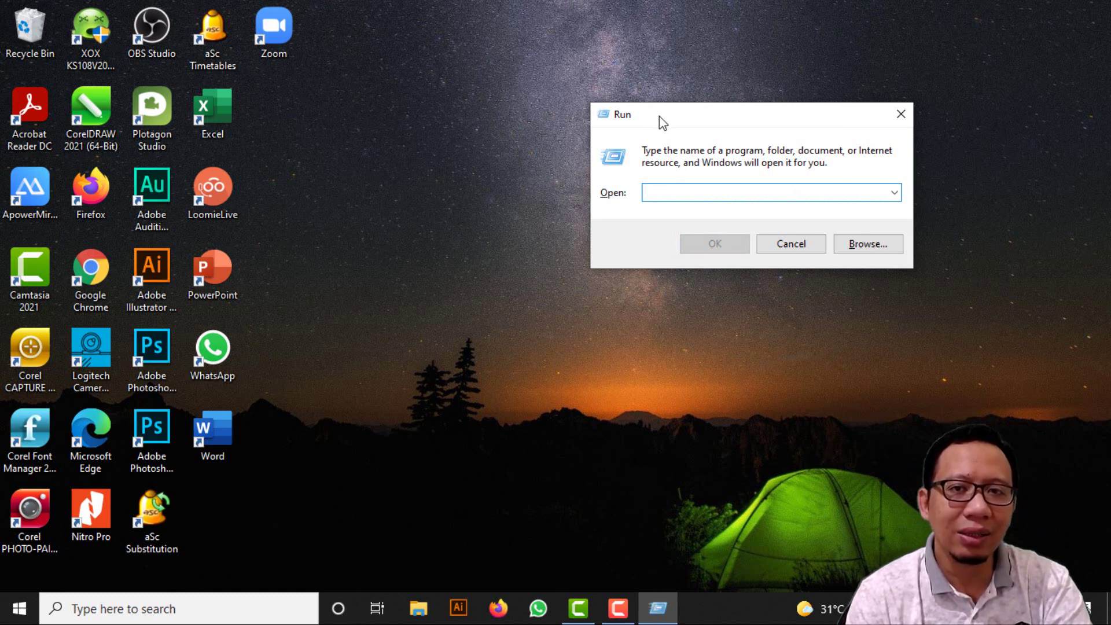
drag(660, 119, 470, 120)
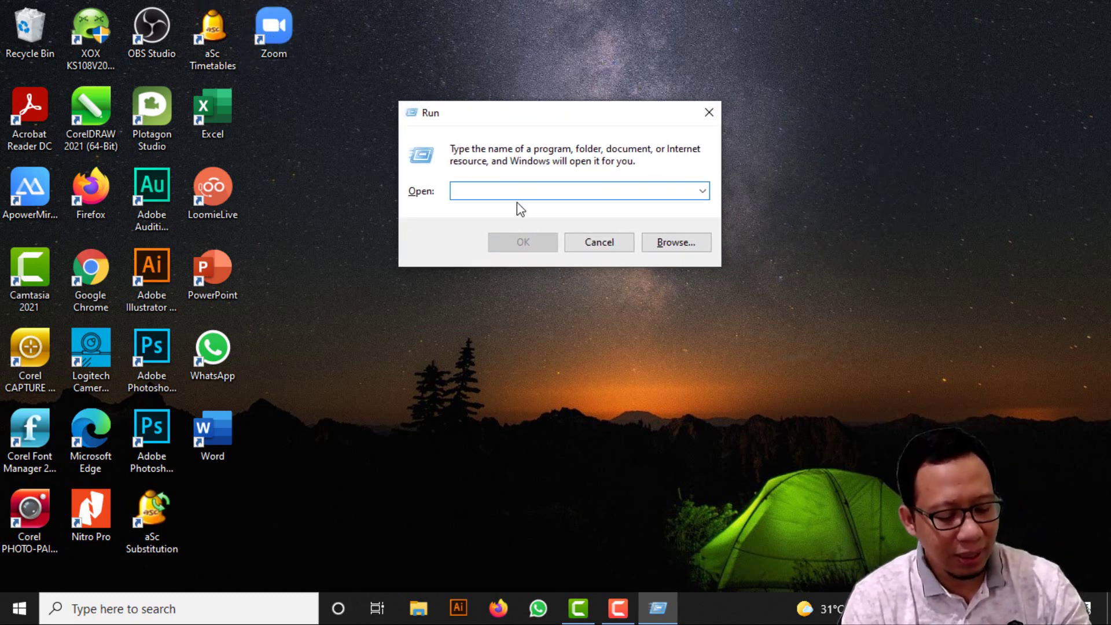
key(ctrl+v)
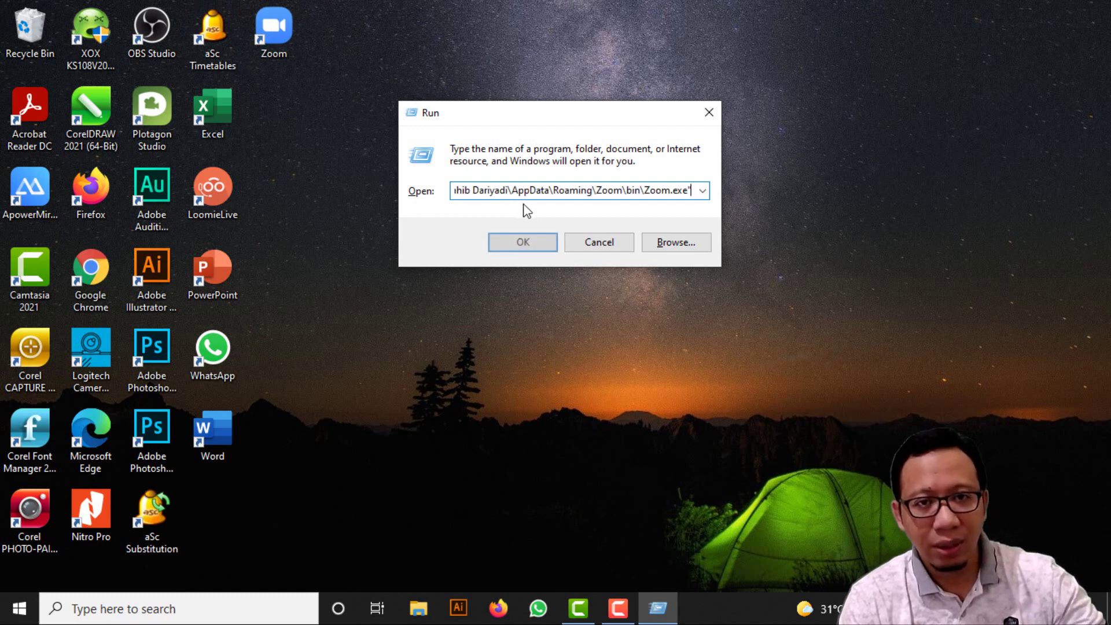
click(522, 241)
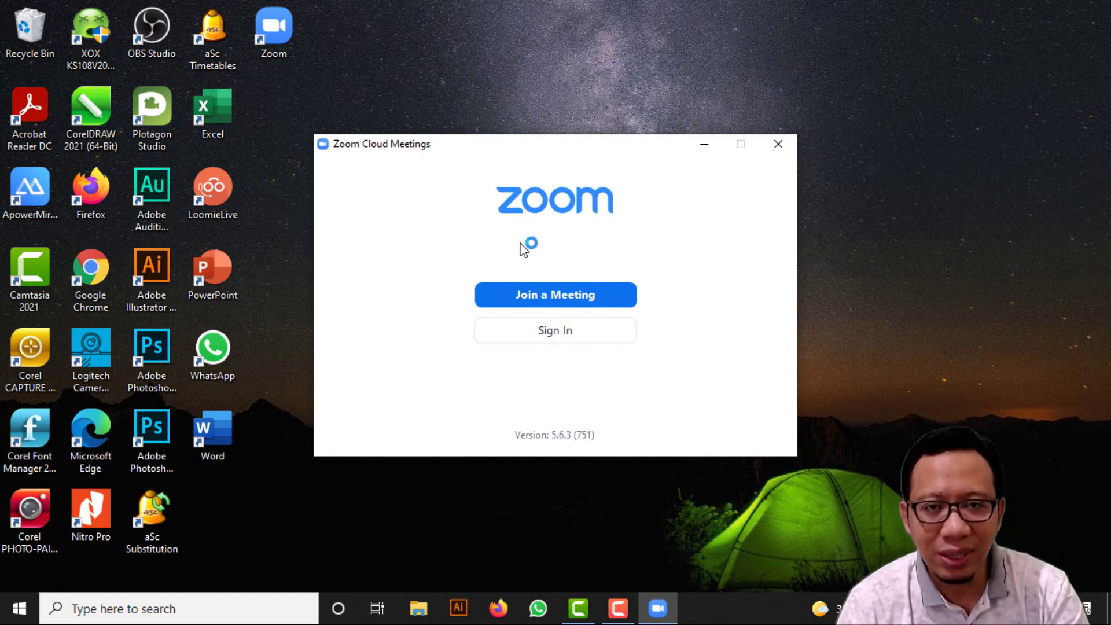
drag(482, 150, 771, 36)
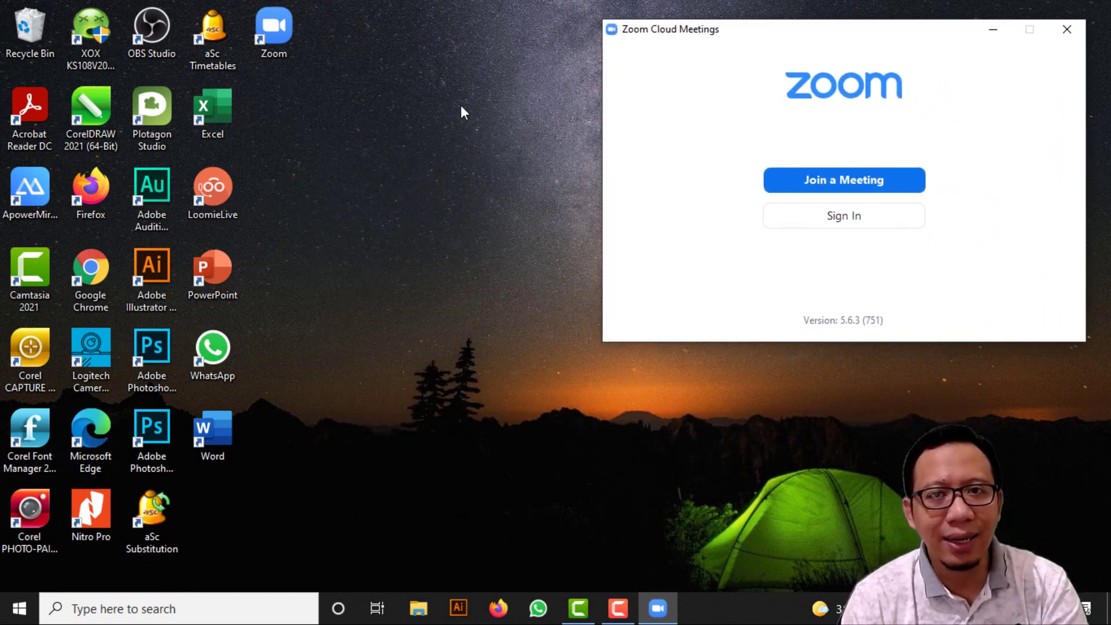
click(452, 126)
- Search for the Run app, launch a second Zoom window with the Zoom.exe path, and place it beside the first
click(221, 608)
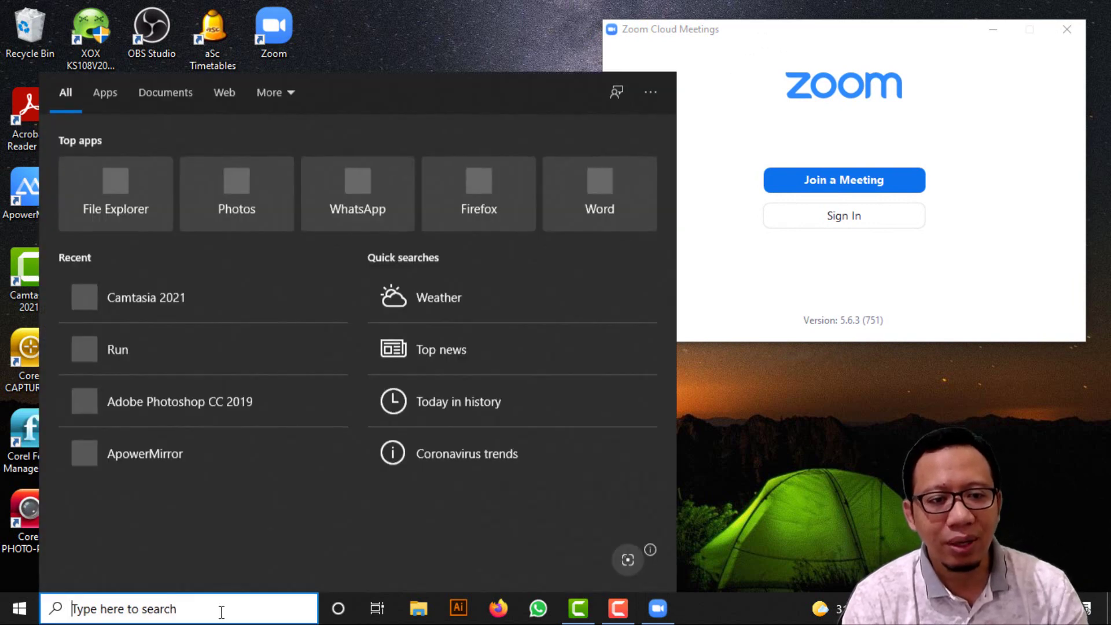
text(run)
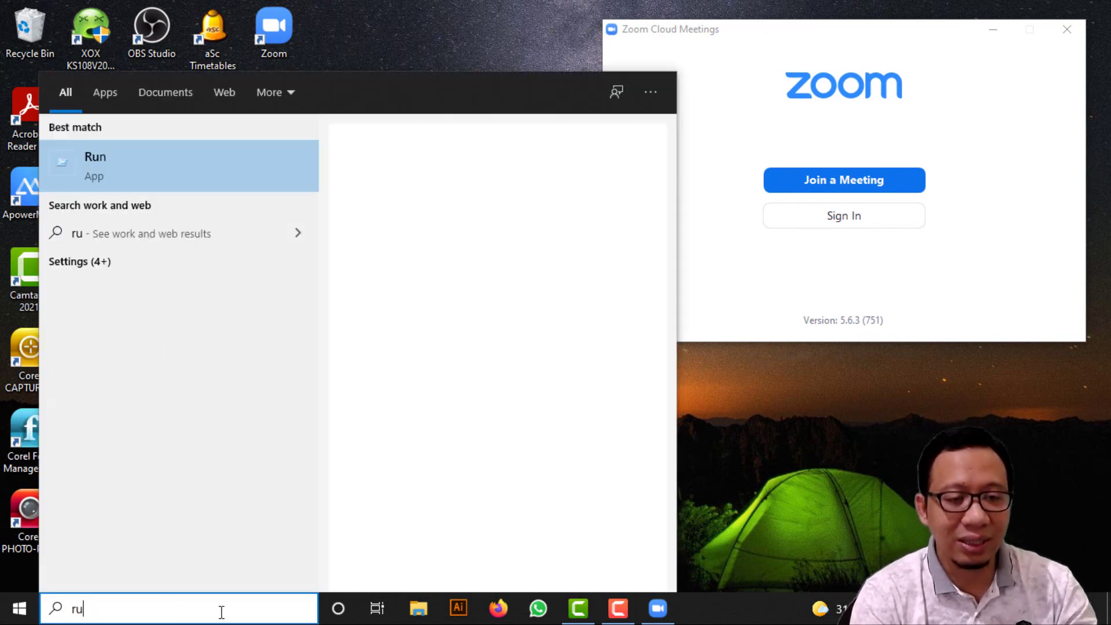
click(147, 179)
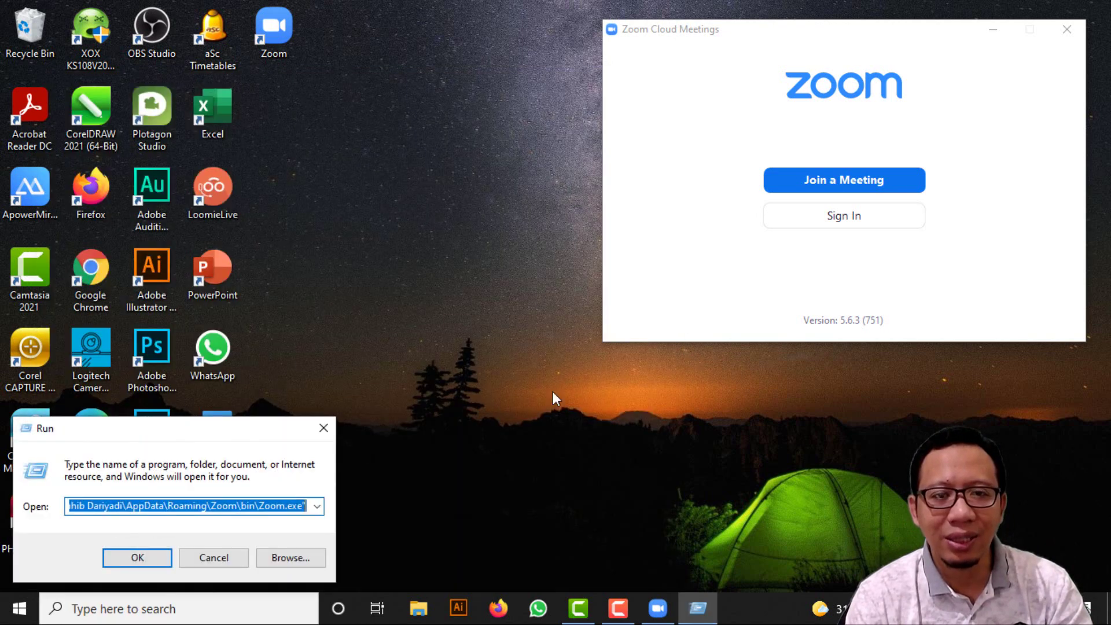
drag(242, 433, 519, 143)
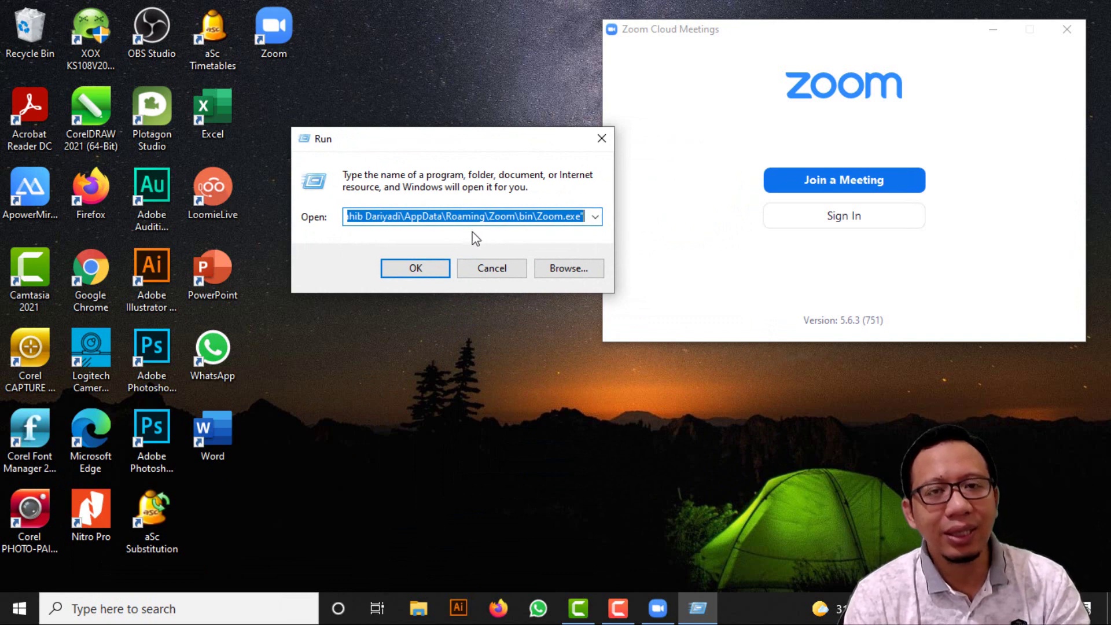
drag(539, 220, 543, 220)
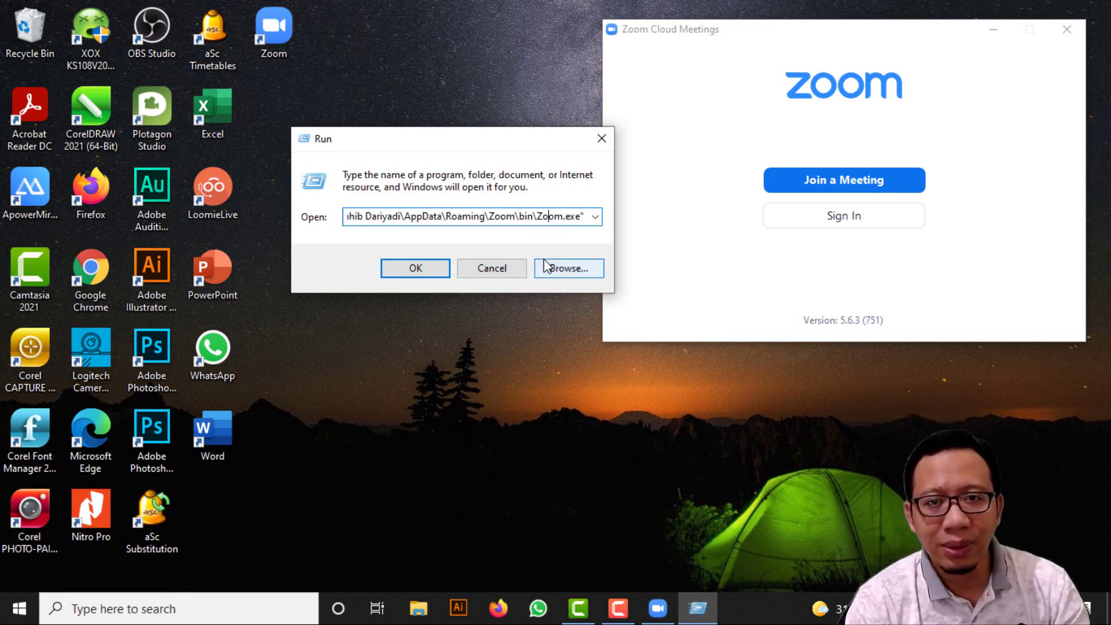
key(BackSpace)
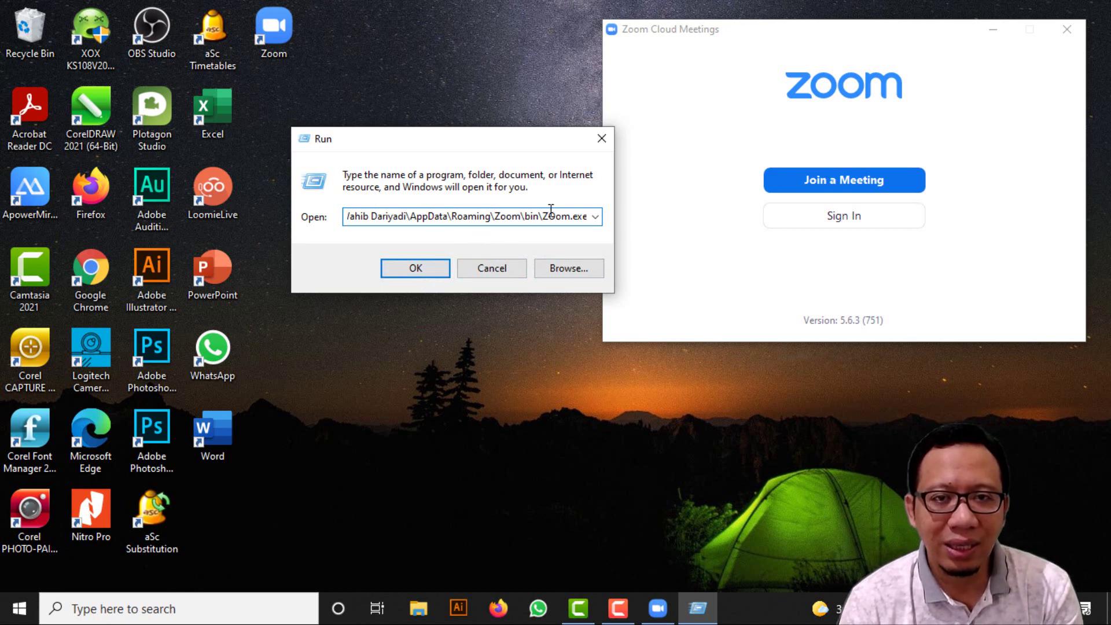
click(431, 261)
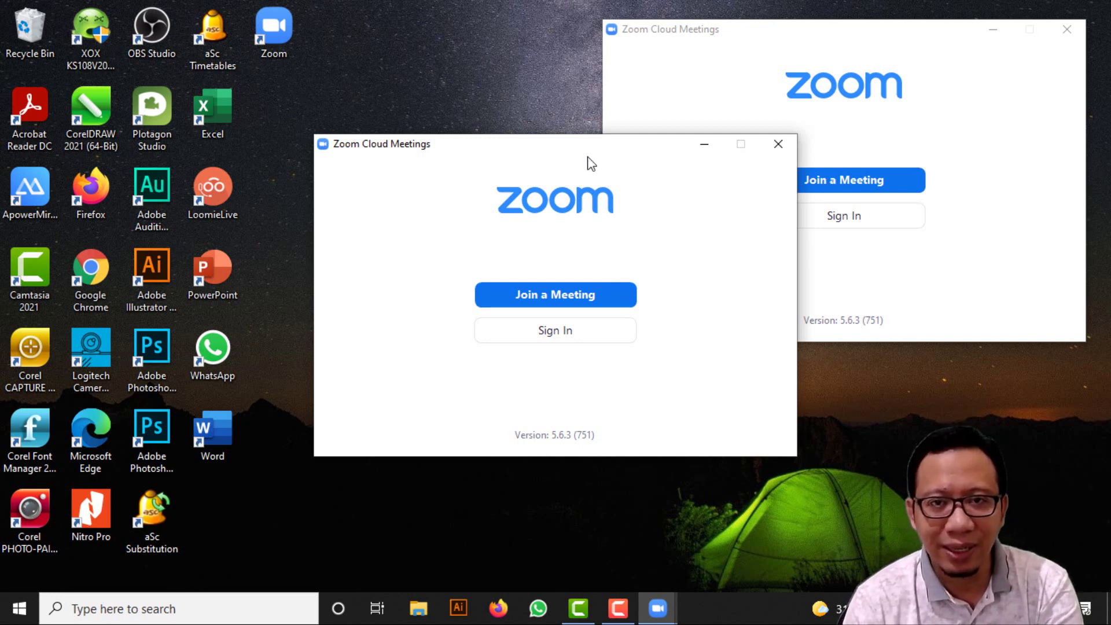
drag(589, 162, 394, 44)
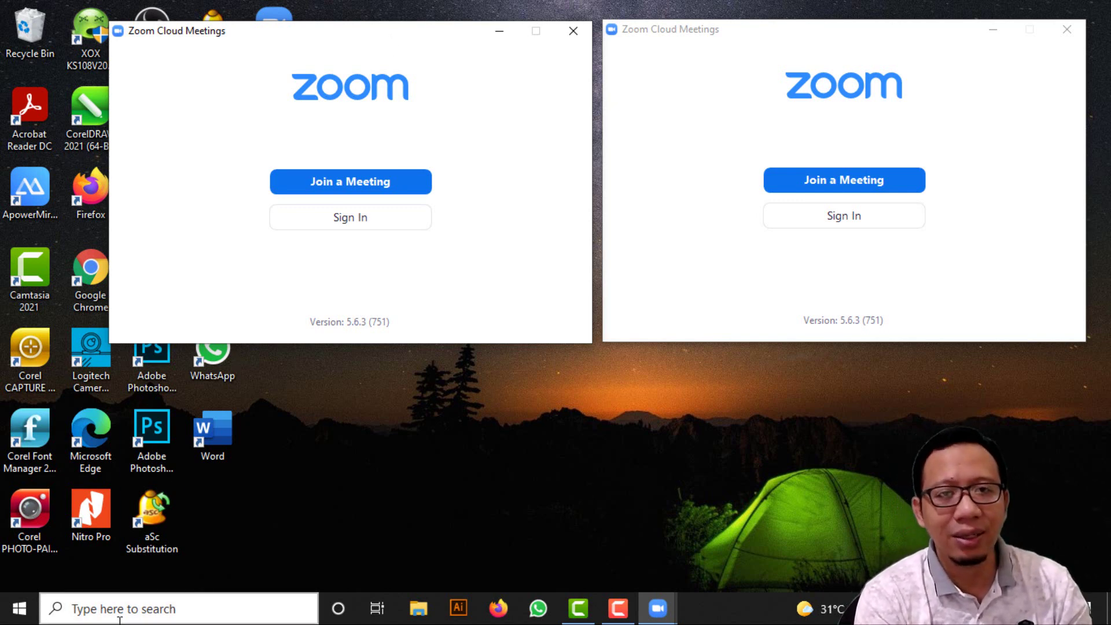
- Launch a third Zoom window by running the Zoom.exe path with a capital second O from Run, and place it below the second window
key(super)
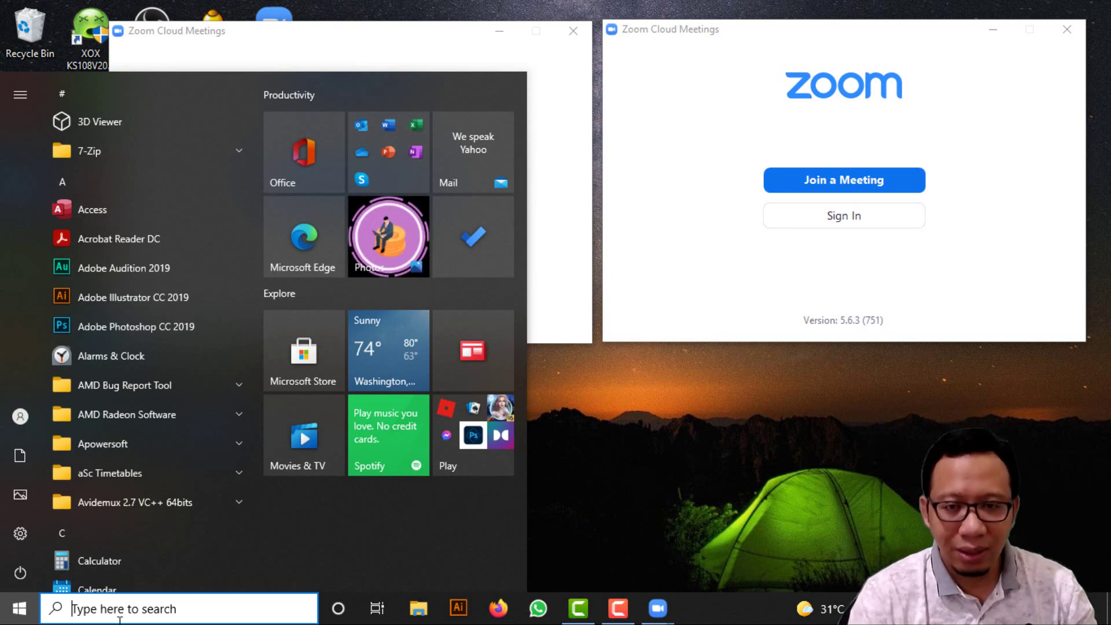
click(700, 483)
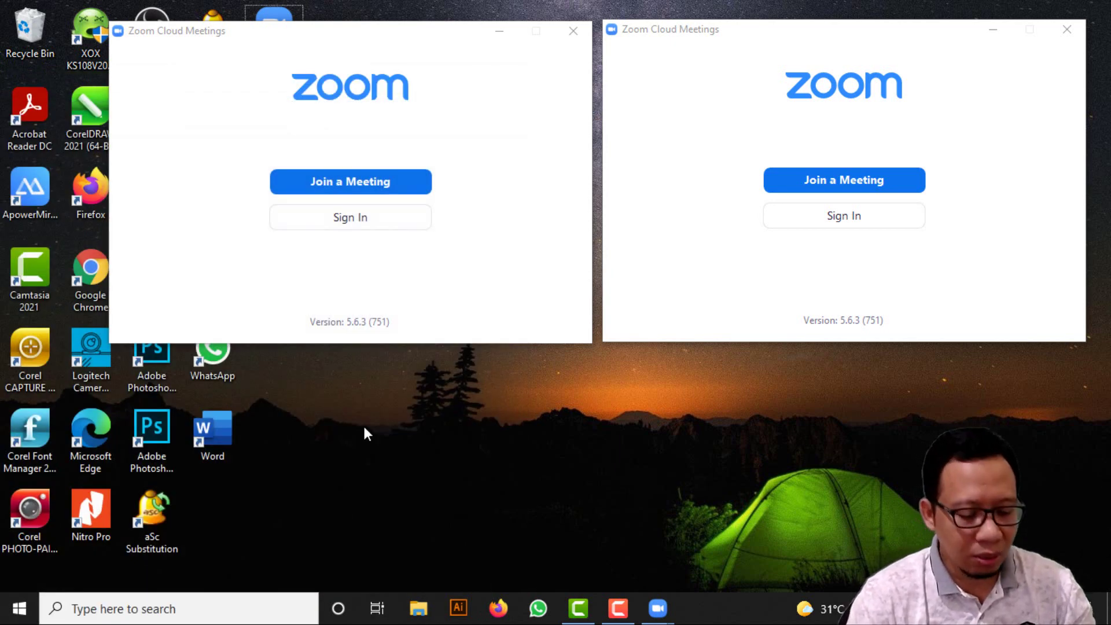
key(super+r)
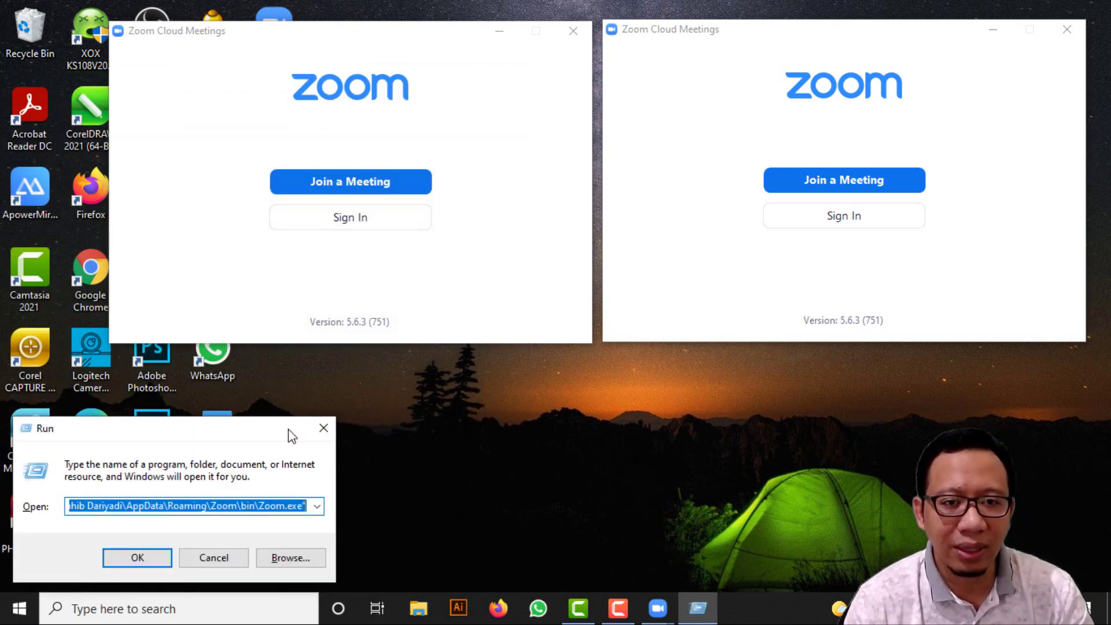
drag(288, 430, 465, 302)
click(453, 378)
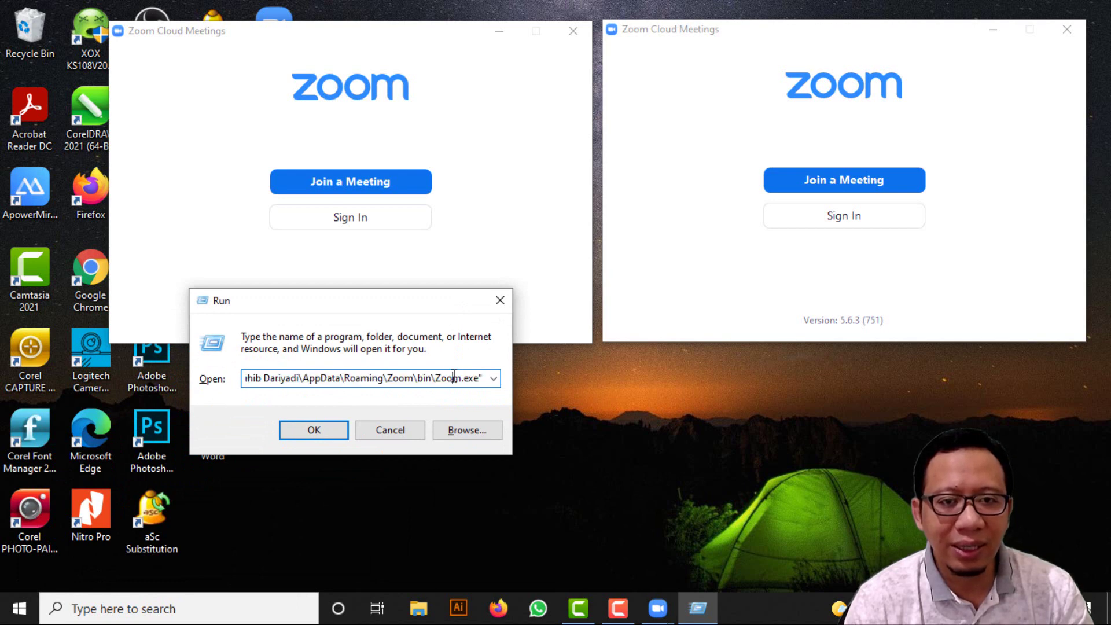
key(BackSpace)
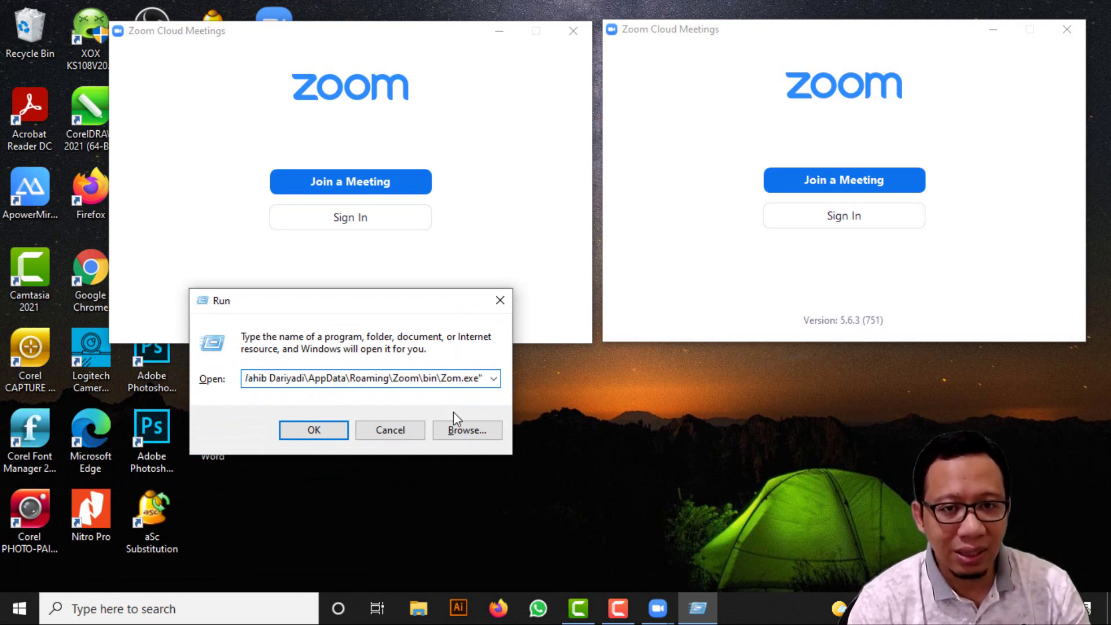
text(O)
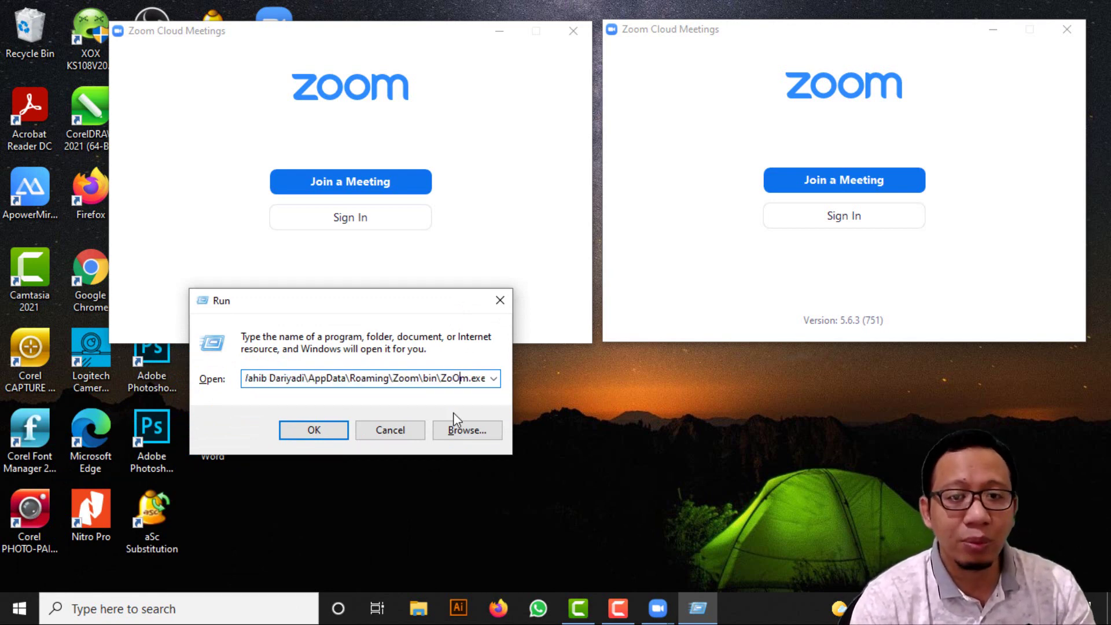
click(315, 425)
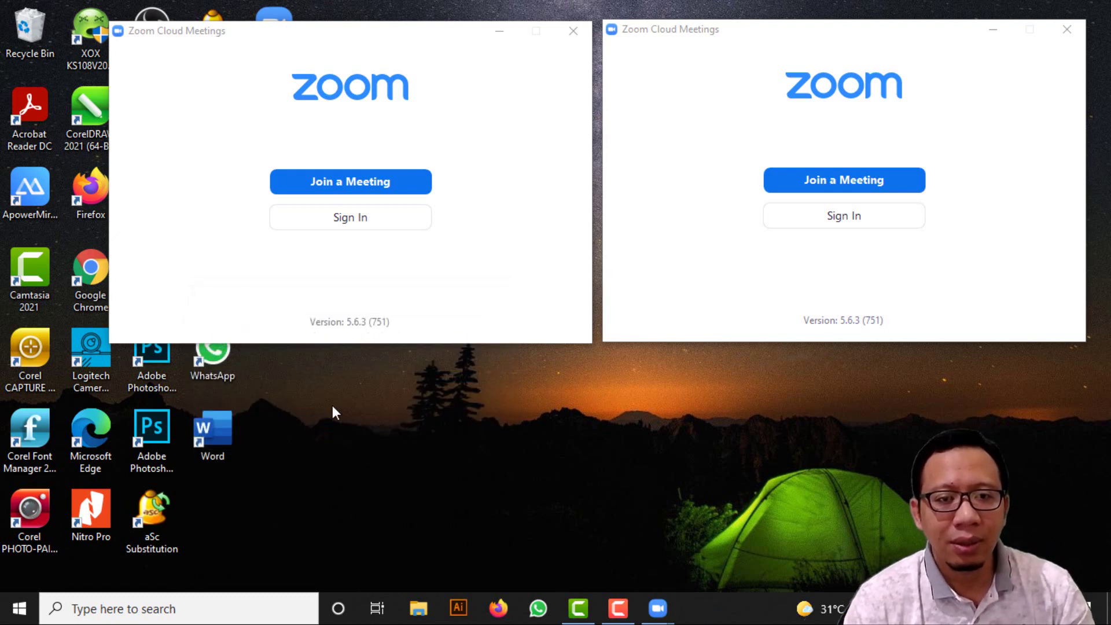
drag(596, 138, 887, 244)
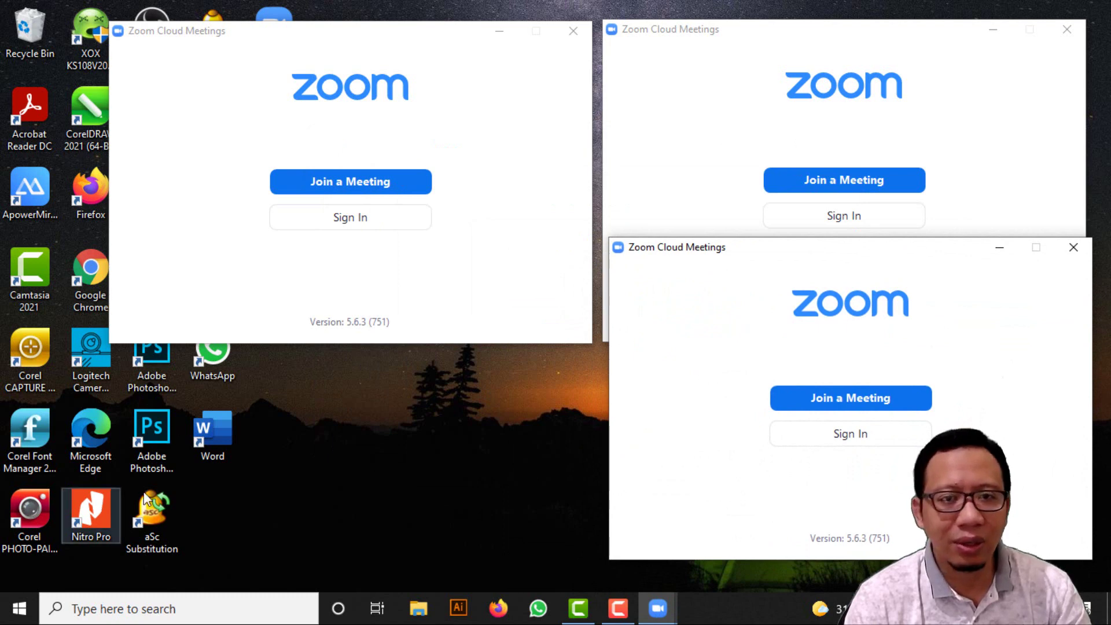
- Launch a fourth Zoom window by running the path as ZooM.exe from Run, and arrange the four windows in a two-by-two grid
click(422, 409)
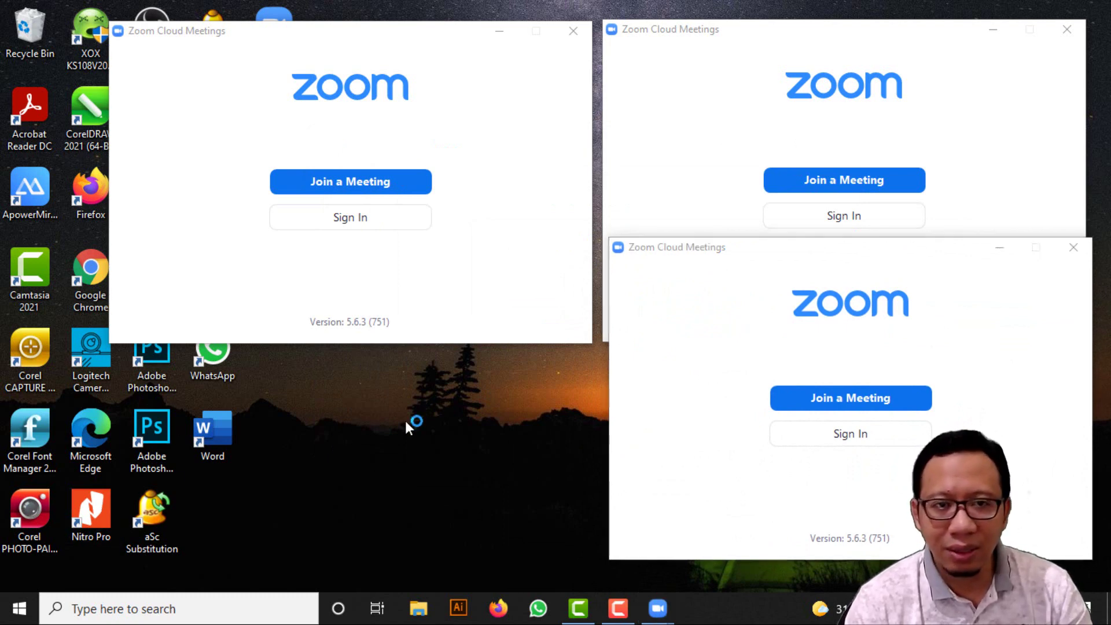
click(219, 614)
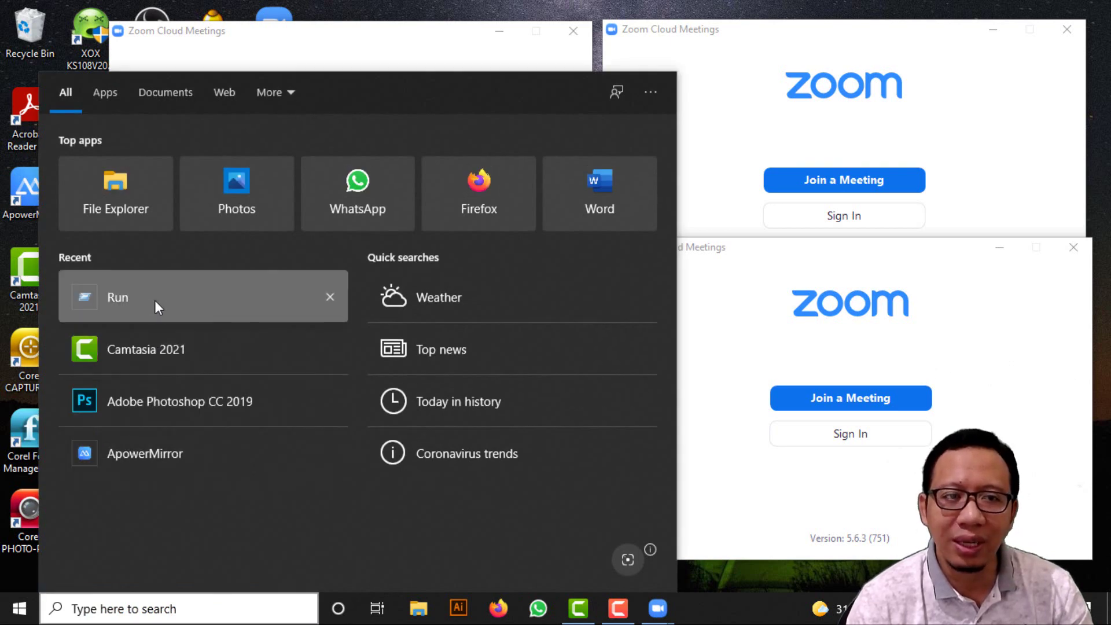
click(155, 300)
click(278, 505)
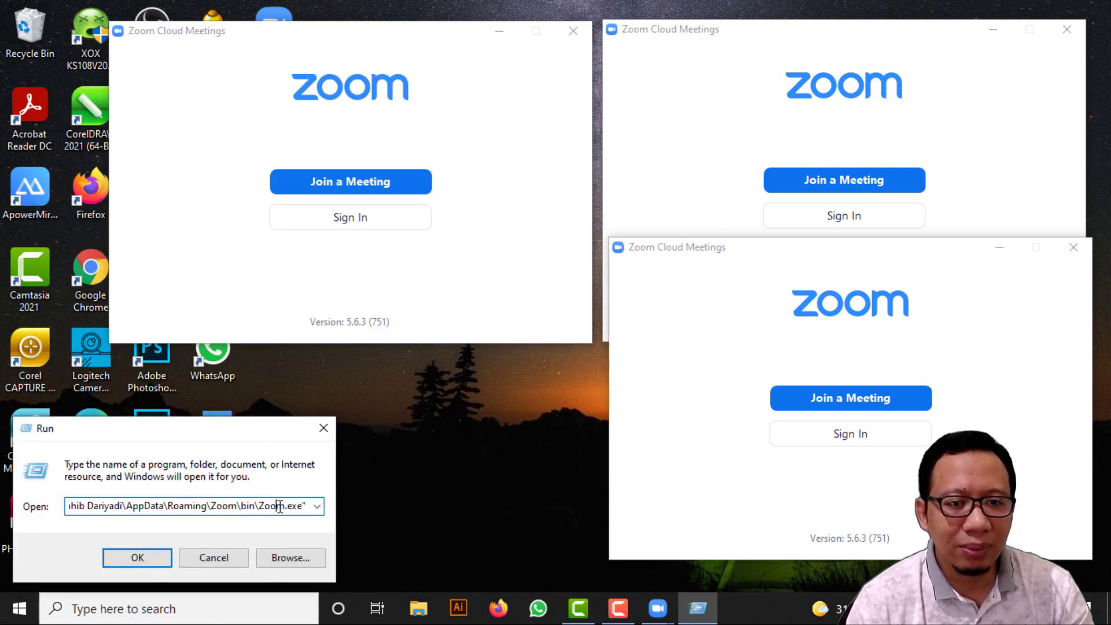
text(M)
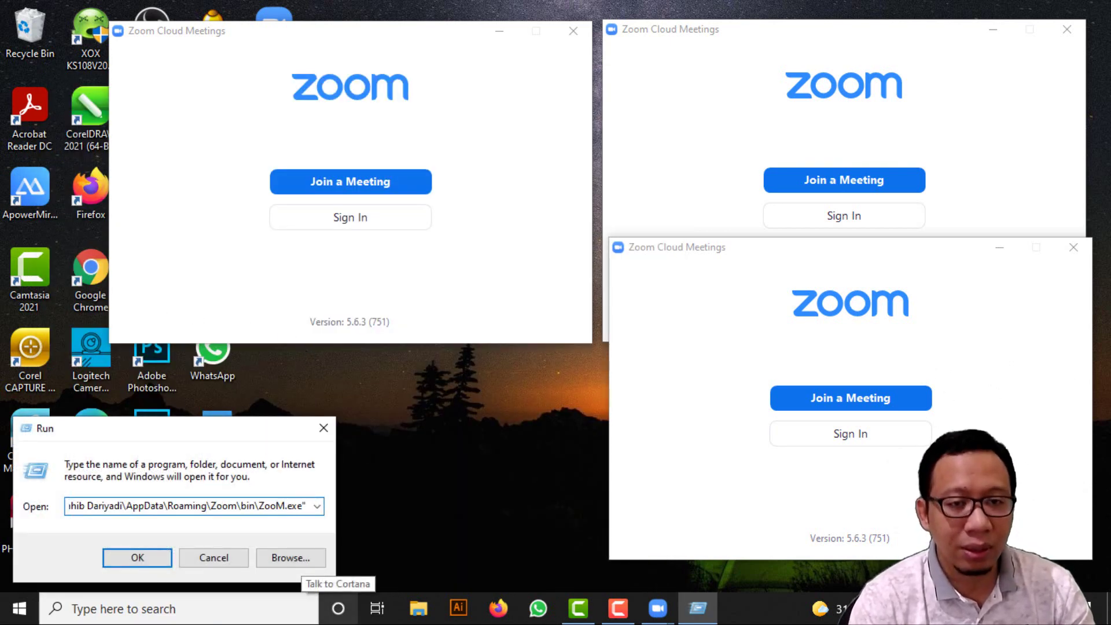
click(162, 556)
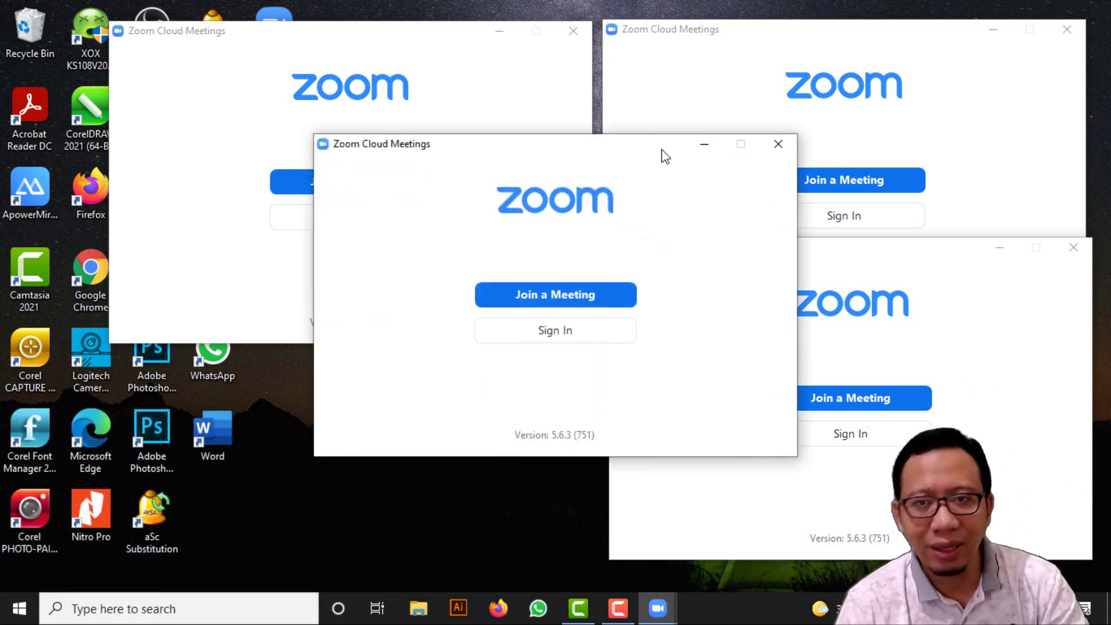
drag(663, 152, 424, 253)
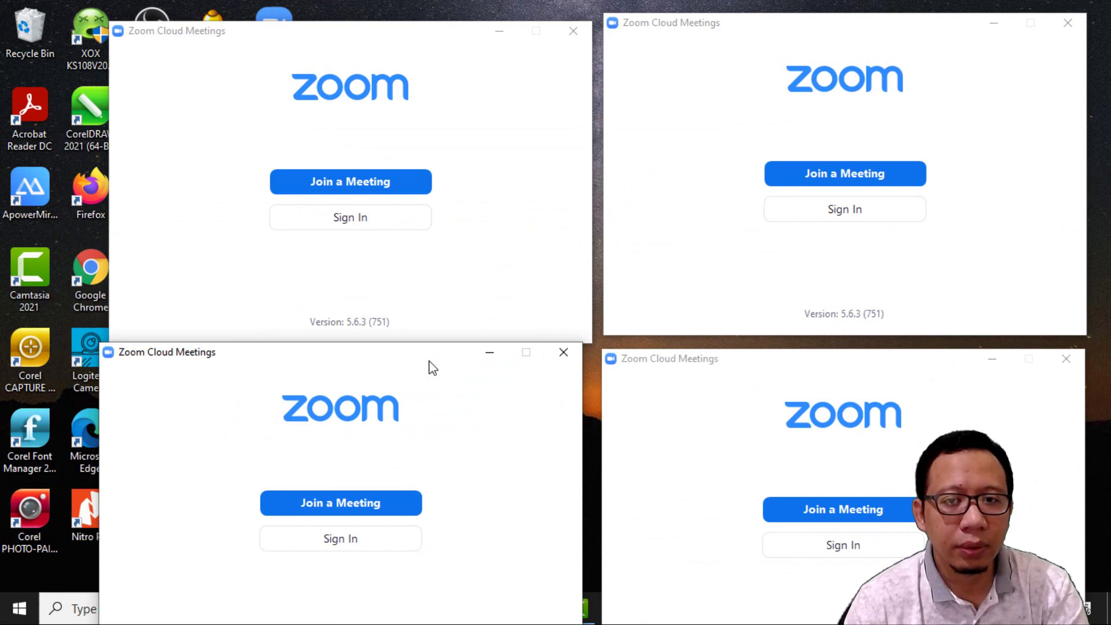
drag(431, 367, 443, 370)
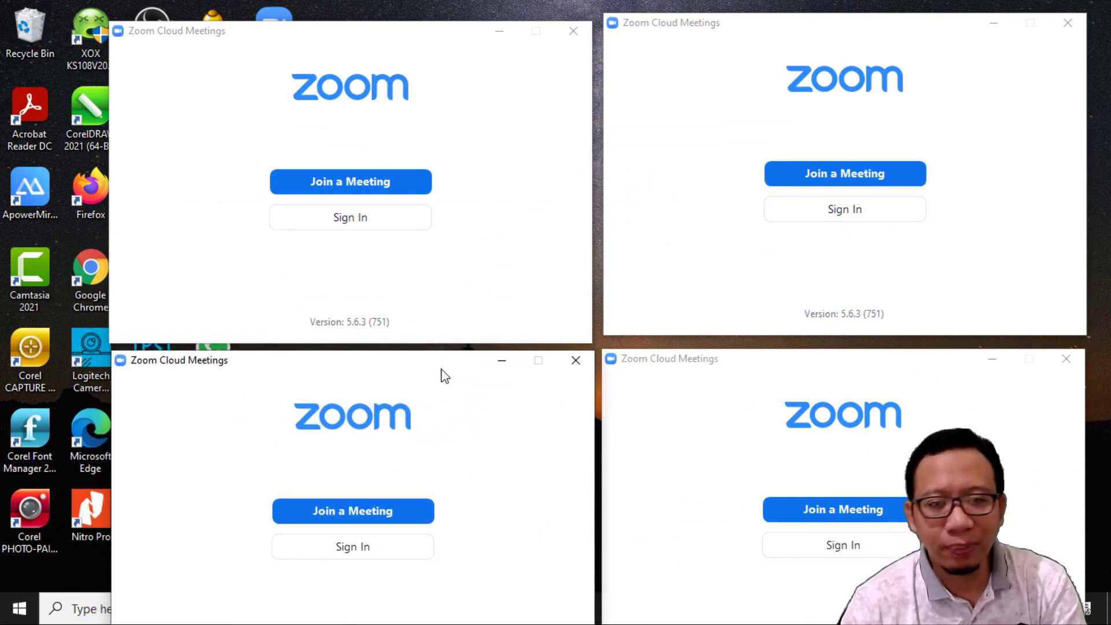
- Bring the fourth Zoom window to the middle of the desktop and sign in to it with a Google account chosen in the browser
drag(388, 368, 572, 165)
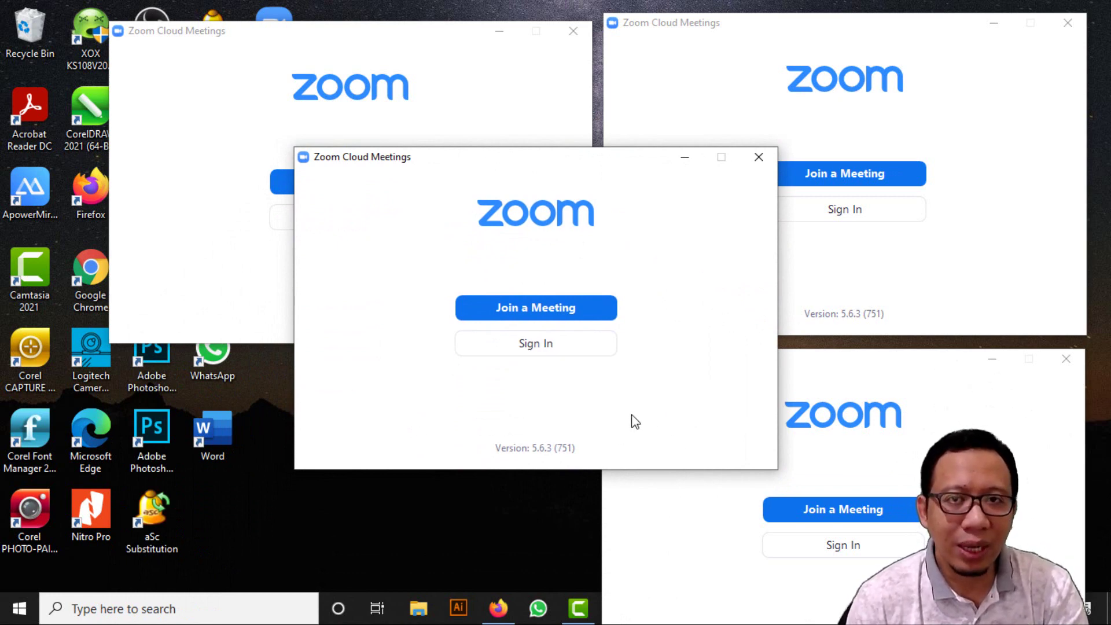
click(538, 349)
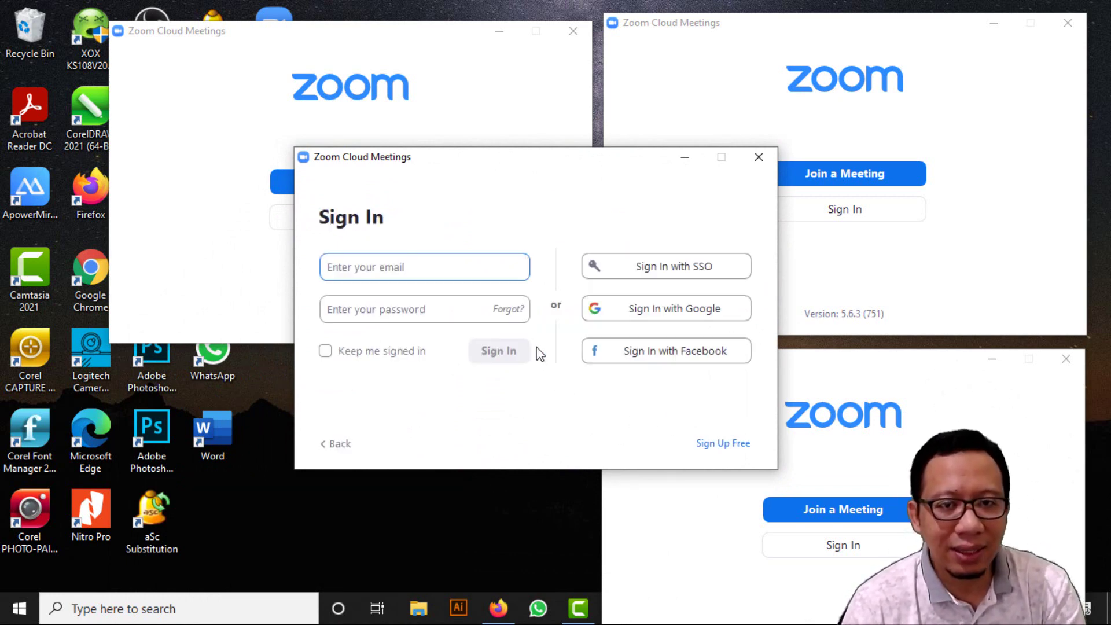
click(652, 316)
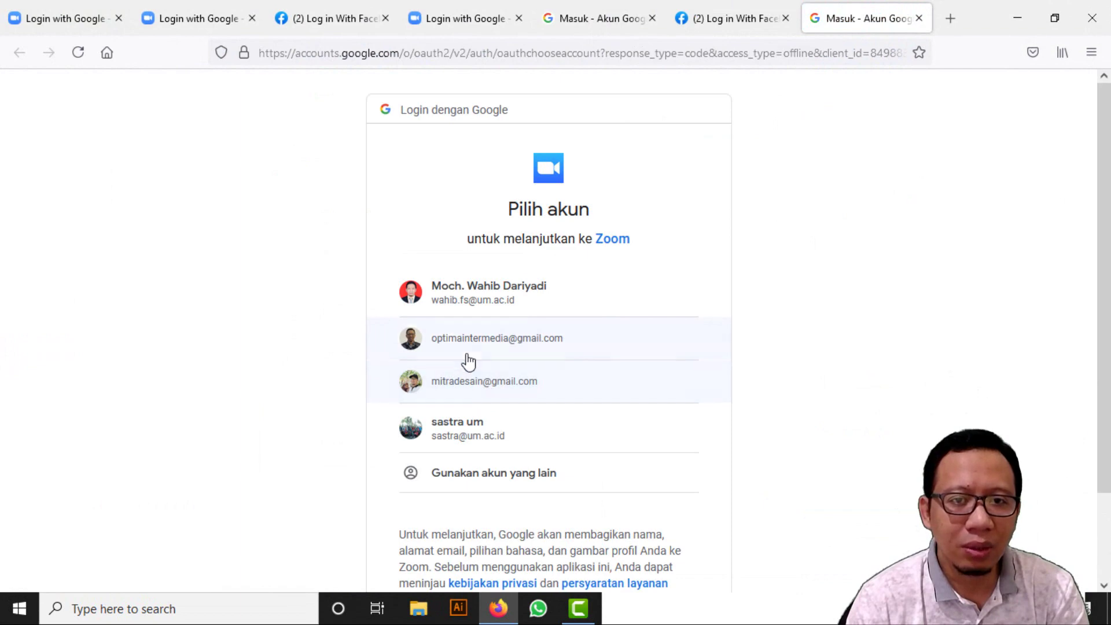
click(469, 347)
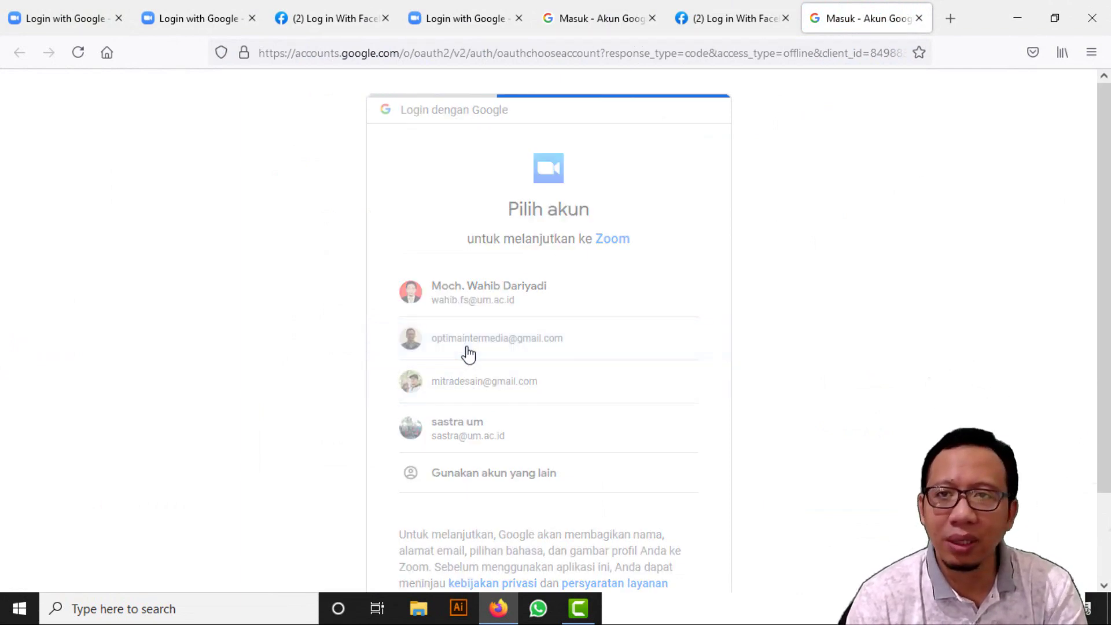
click(1017, 22)
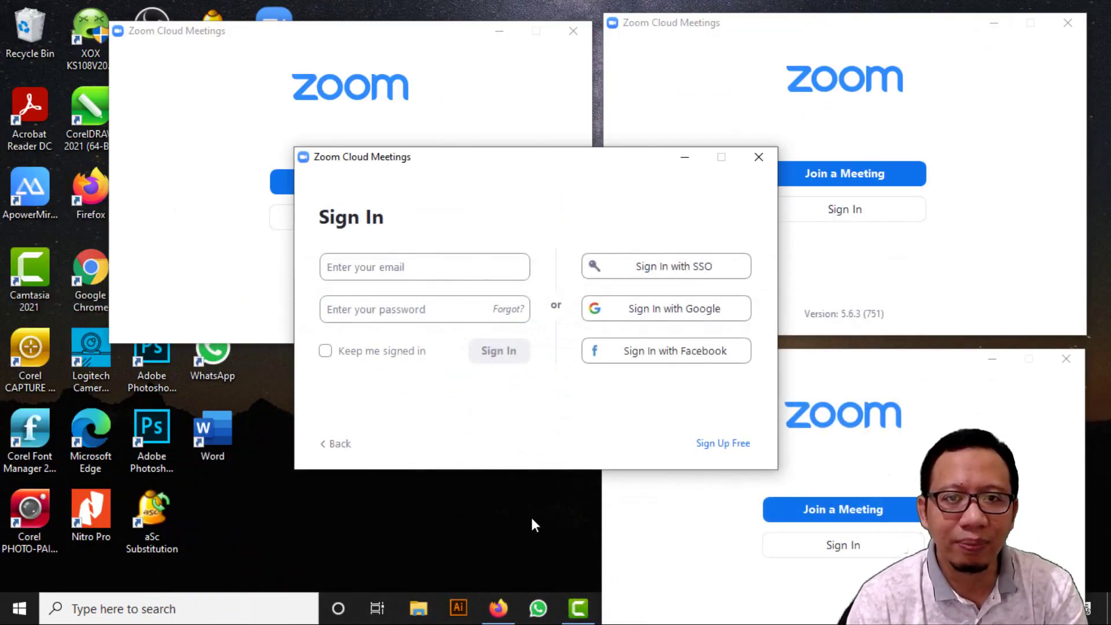
click(498, 607)
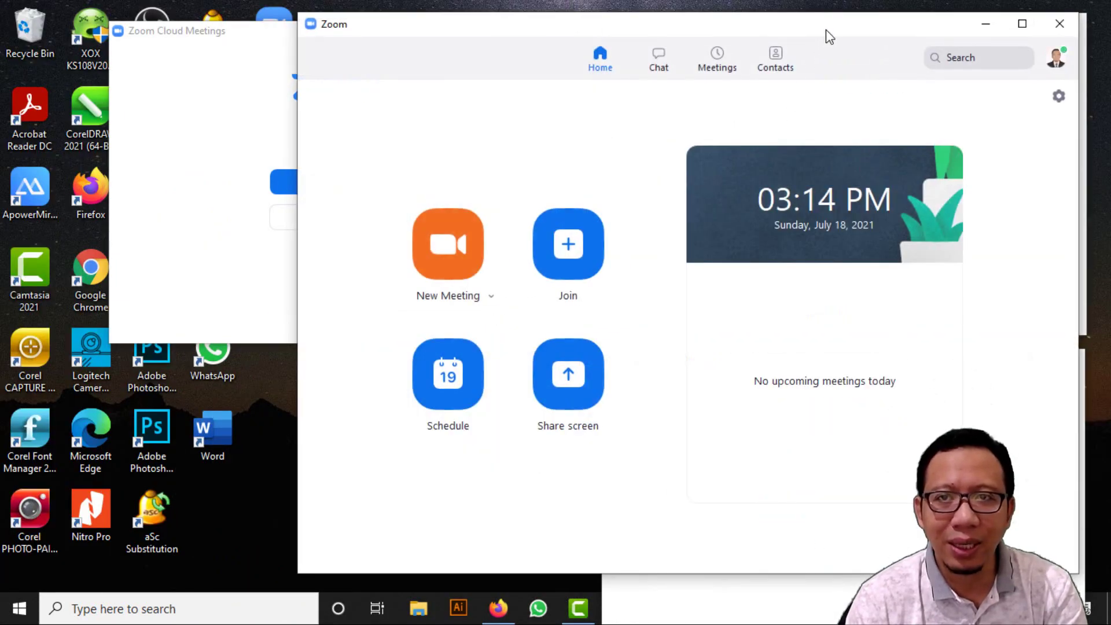
- Start a new meeting from the signed-in Zoom window and mute the microphone
drag(826, 30, 632, 36)
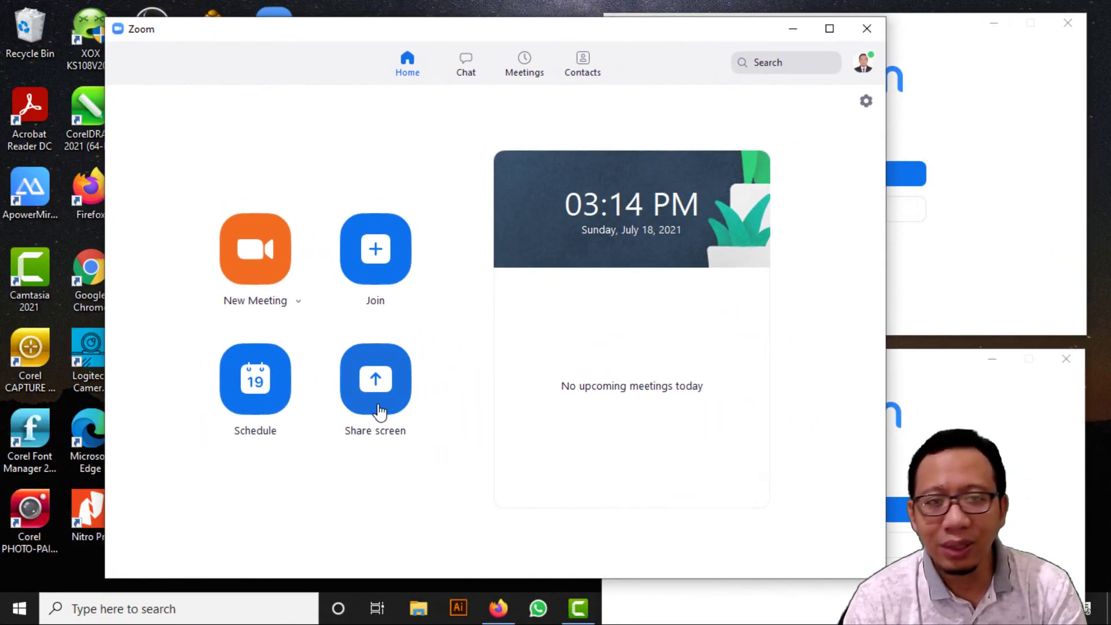
click(253, 270)
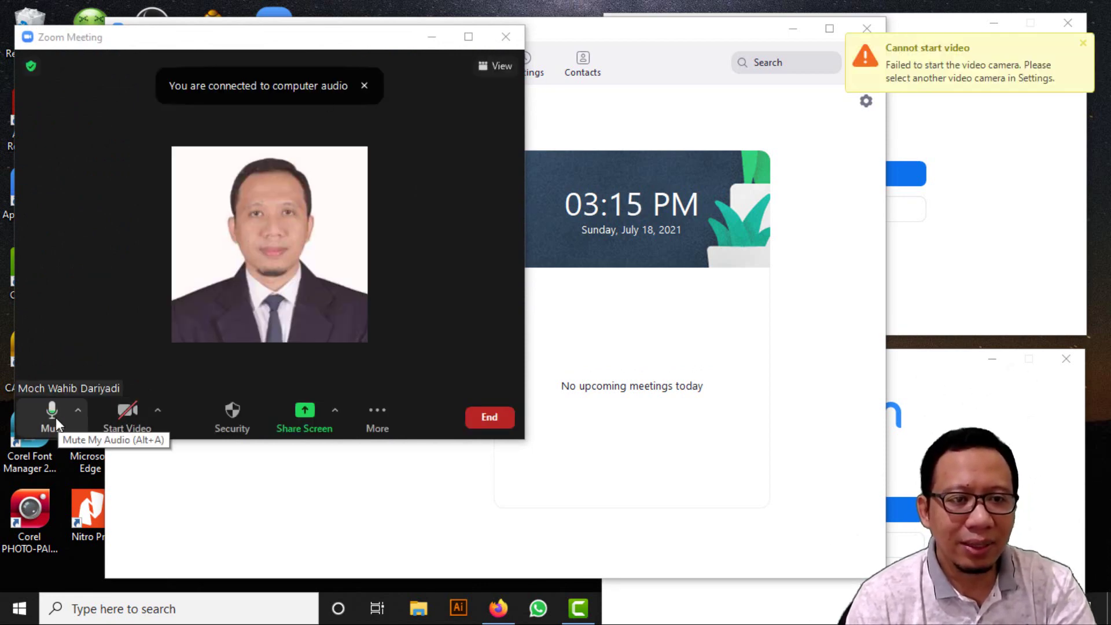
click(56, 416)
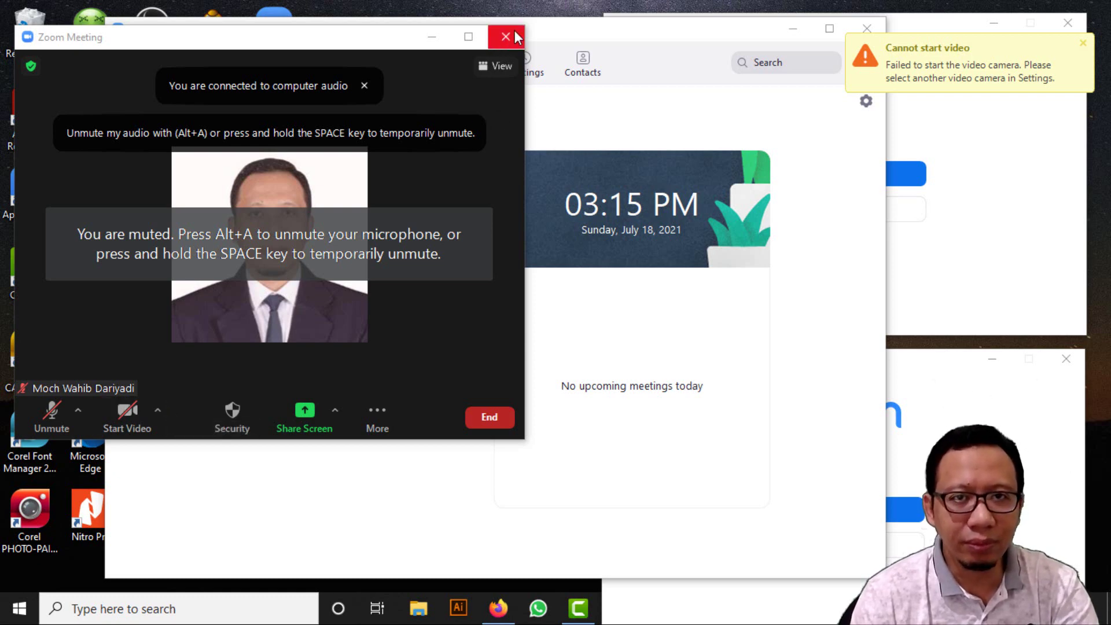
- Switch the meeting's camera to LoomieLive Camera and start the video
click(158, 412)
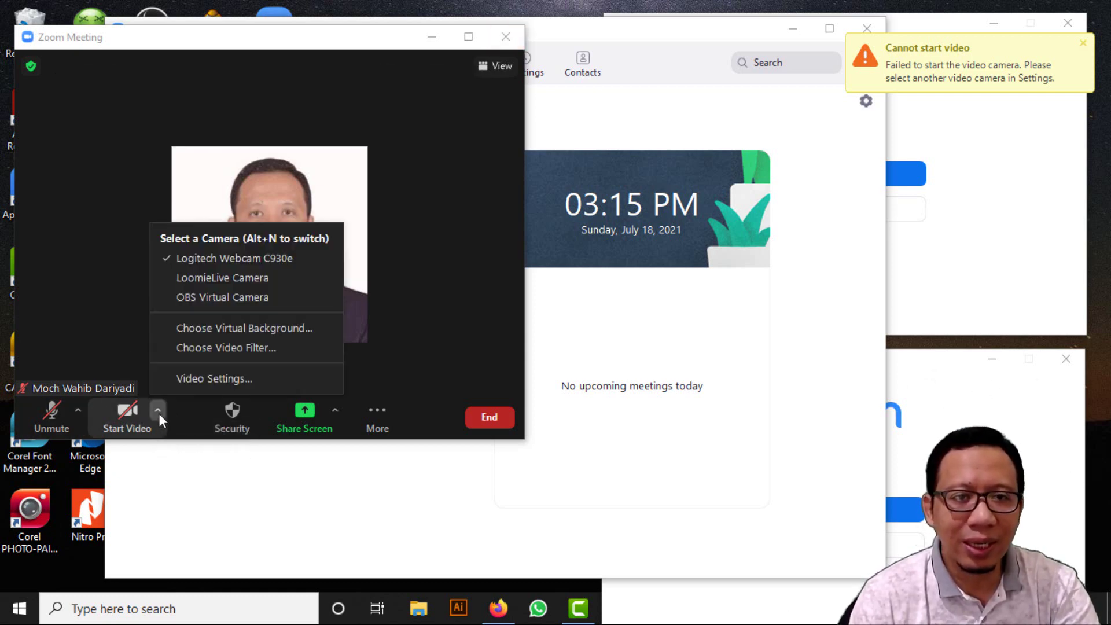
click(220, 279)
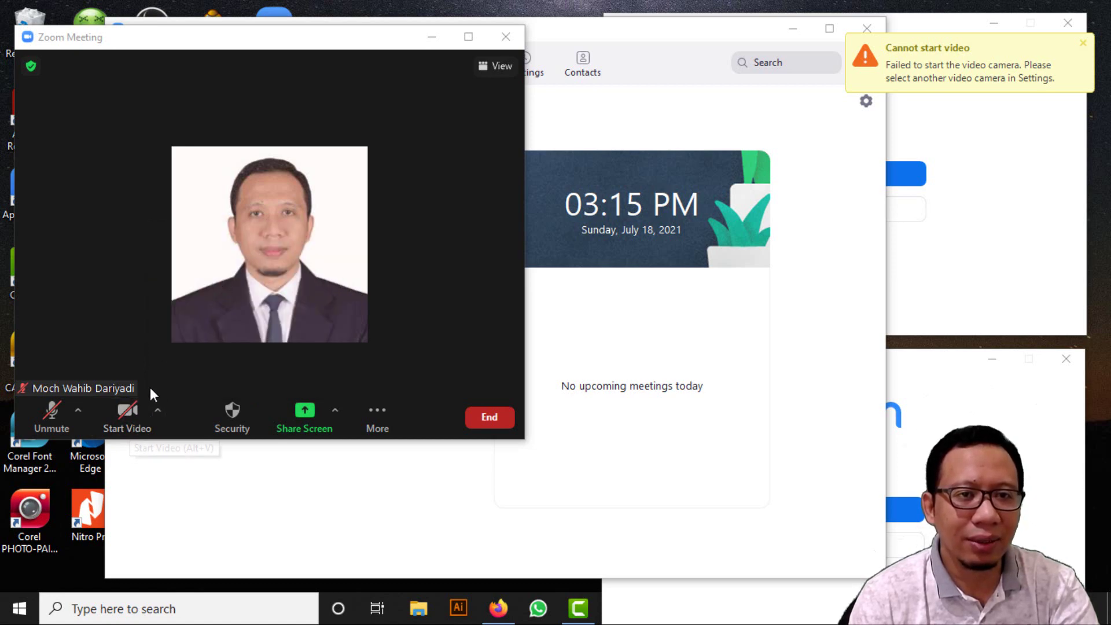
click(122, 414)
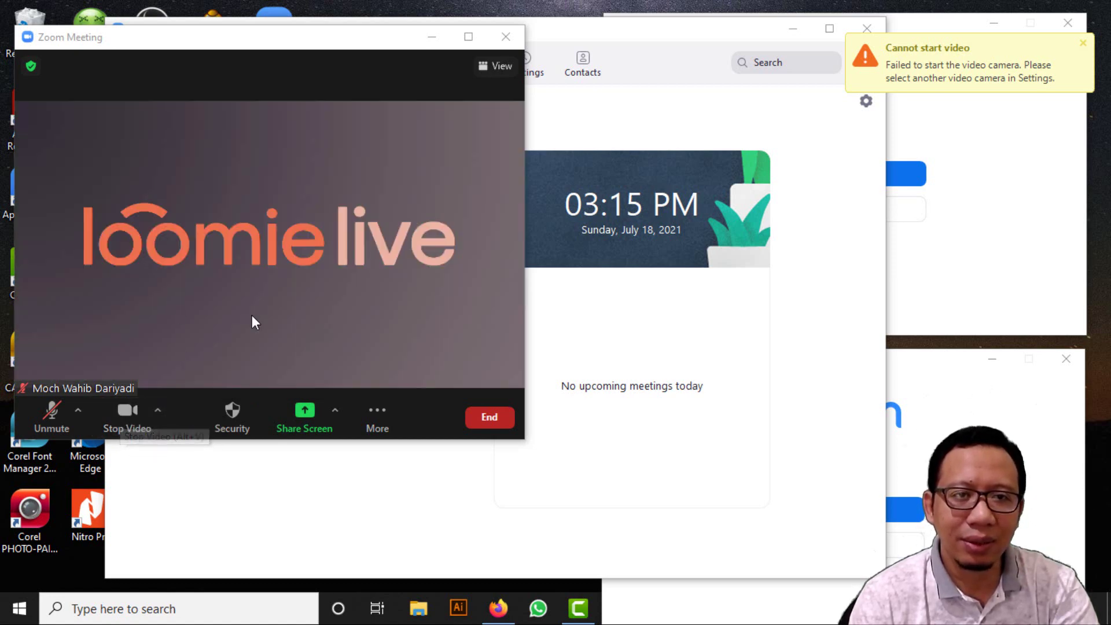
- Minimize the meeting and the Zoom home window, and move the floating meeting thumbnail to the free desktop area under the first Zoom window
click(431, 38)
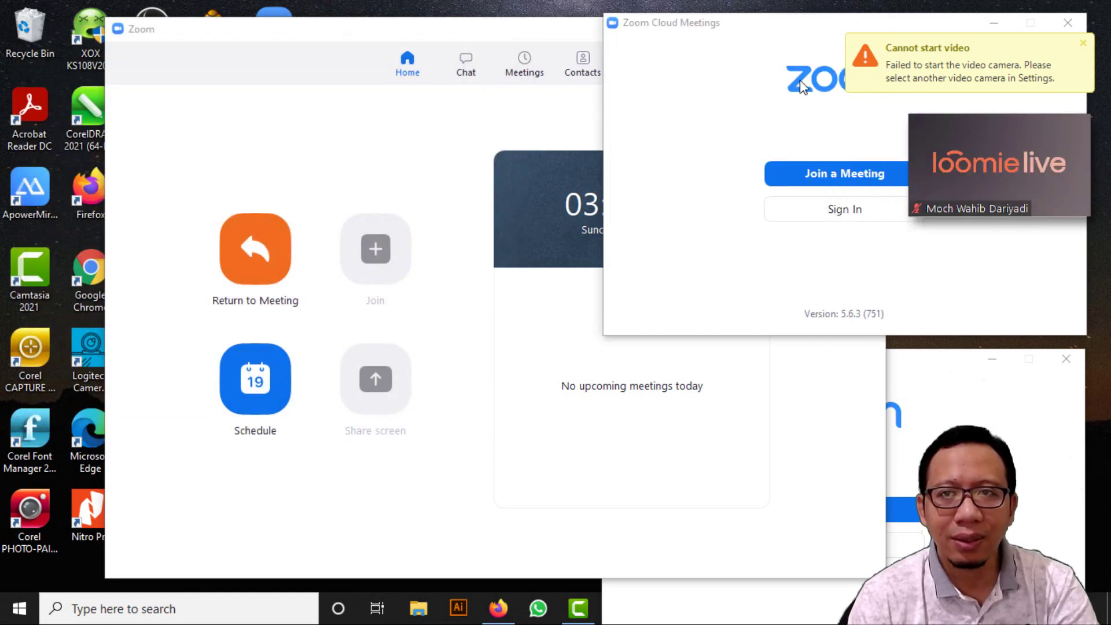
click(523, 26)
click(798, 33)
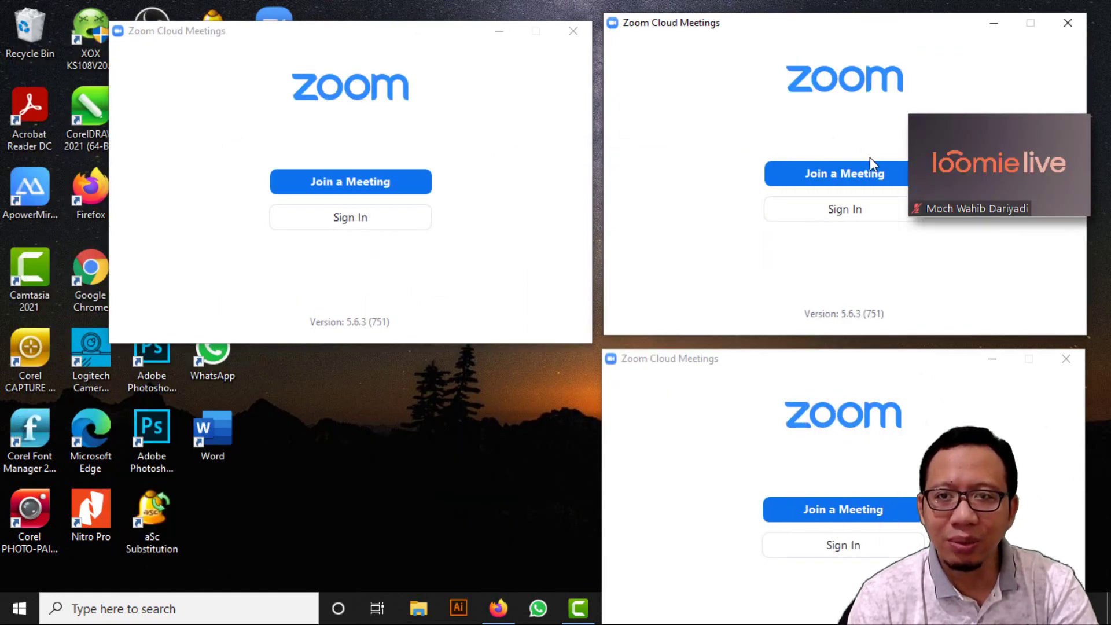
mouse_move(967, 134)
drag(971, 128, 440, 389)
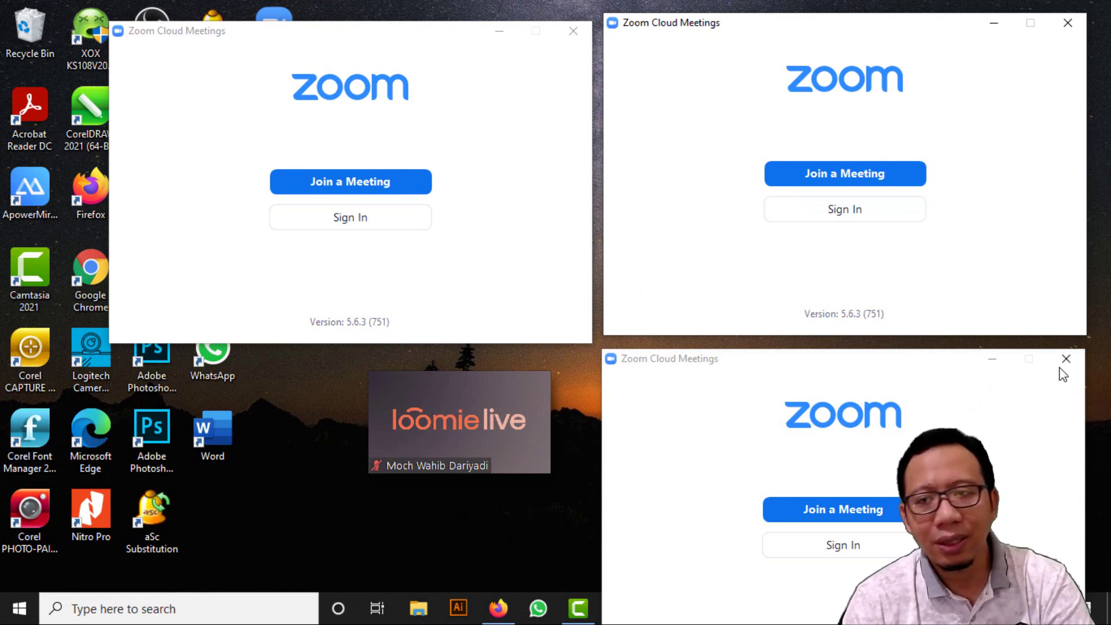
- Close two of the three Zoom windows that are not signed in, keeping the one beside the first
click(1065, 358)
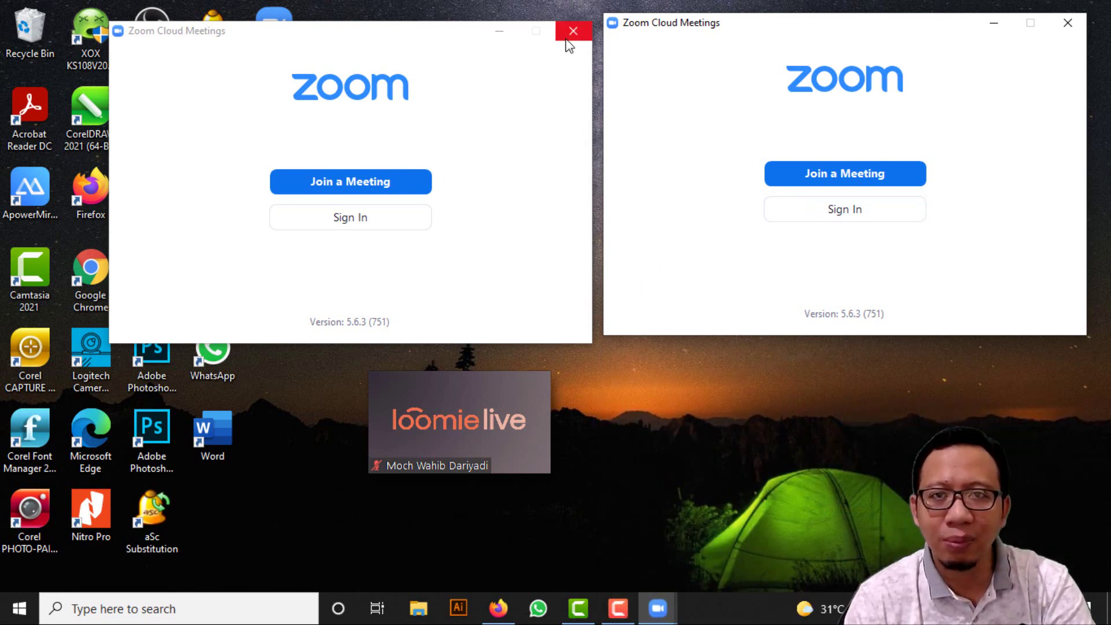
click(572, 30)
- Restore the meeting from its floating thumbnail to a maximized window and show its participants list
drag(501, 394, 412, 91)
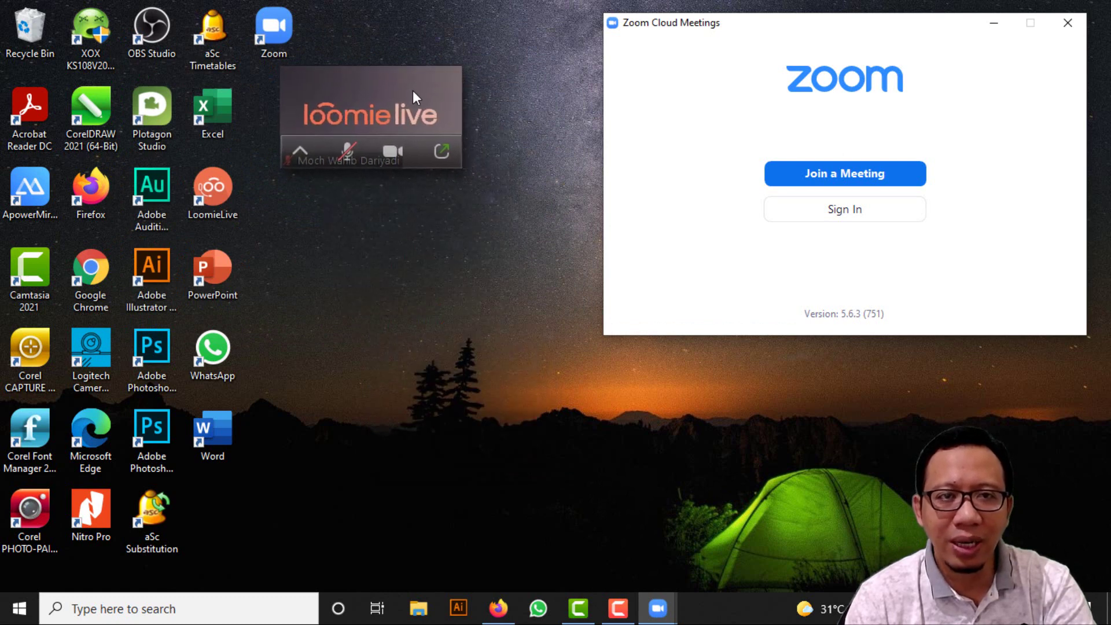
click(441, 152)
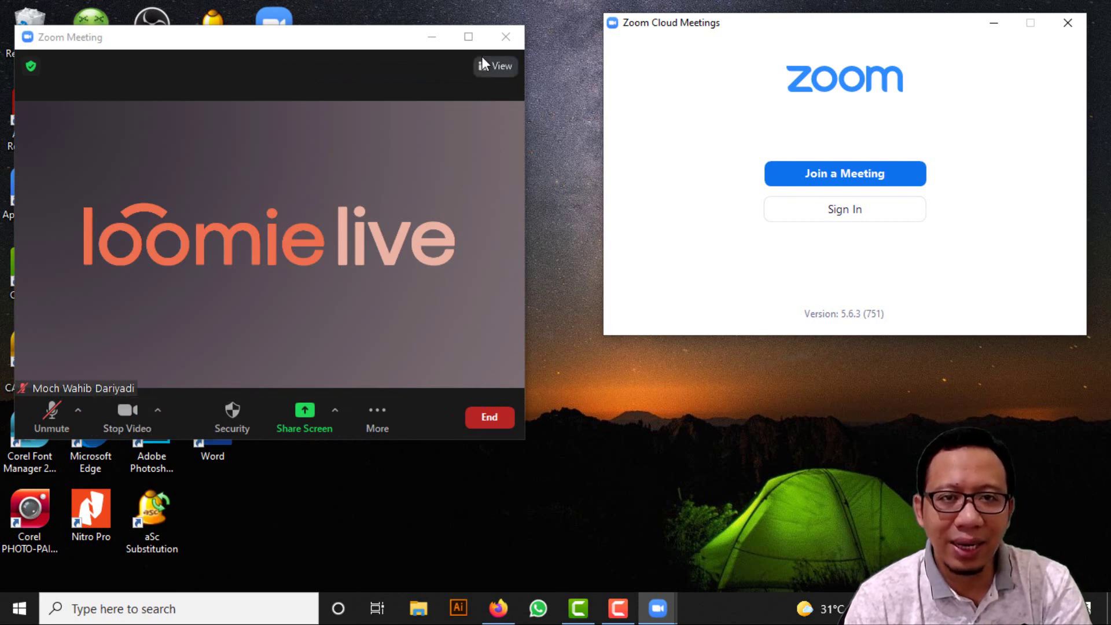
click(468, 36)
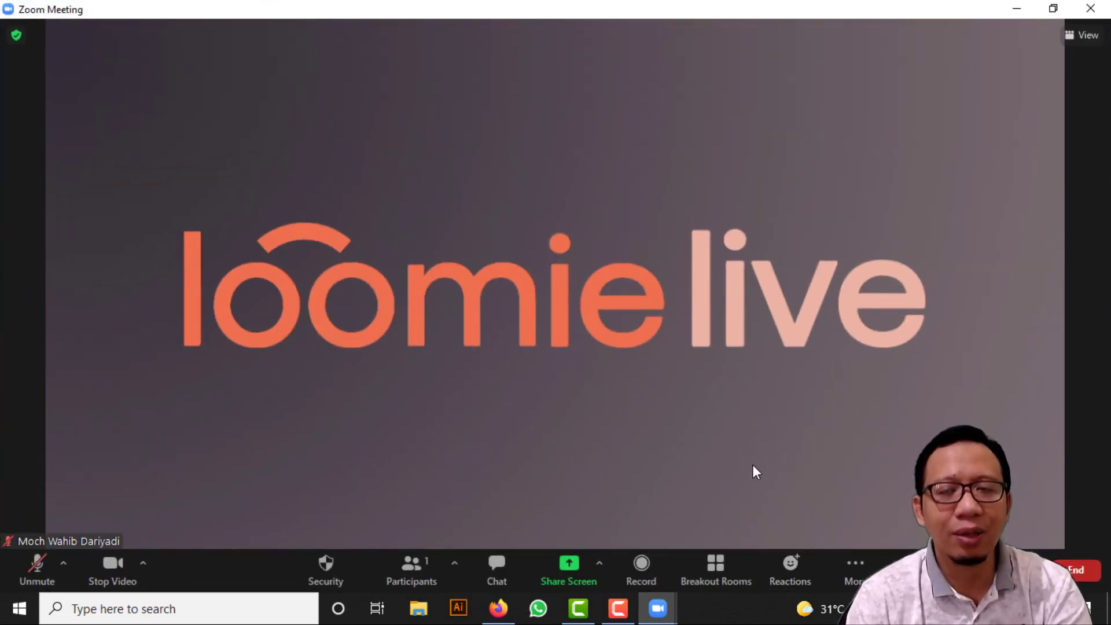
click(414, 567)
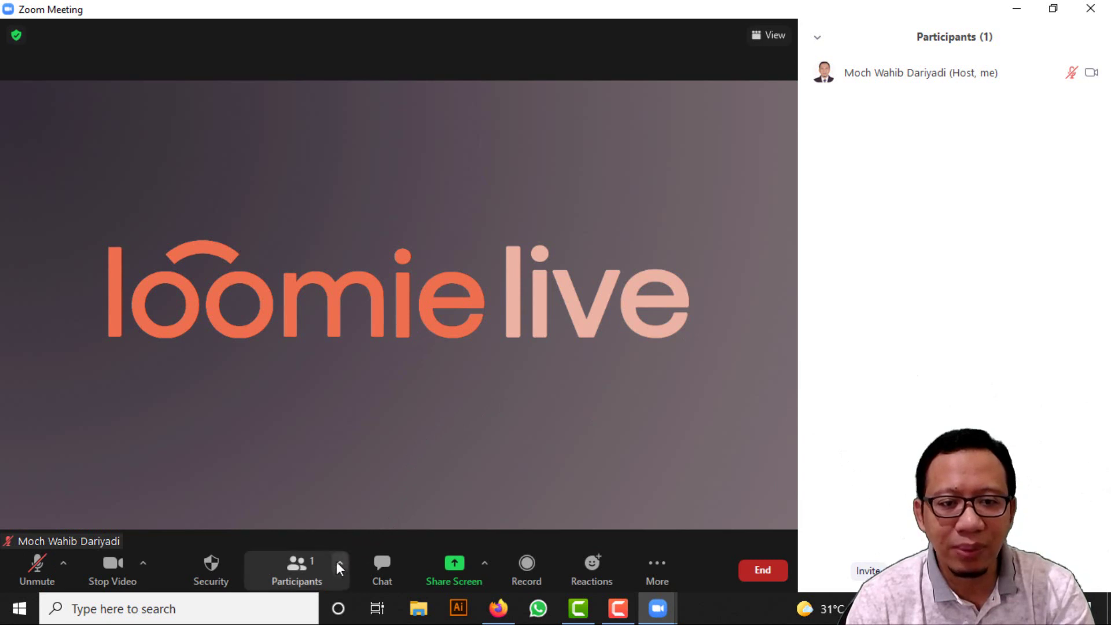
- Copy the meeting invitation from the Invite dialog and paste it into a new Word document
key(alt+i)
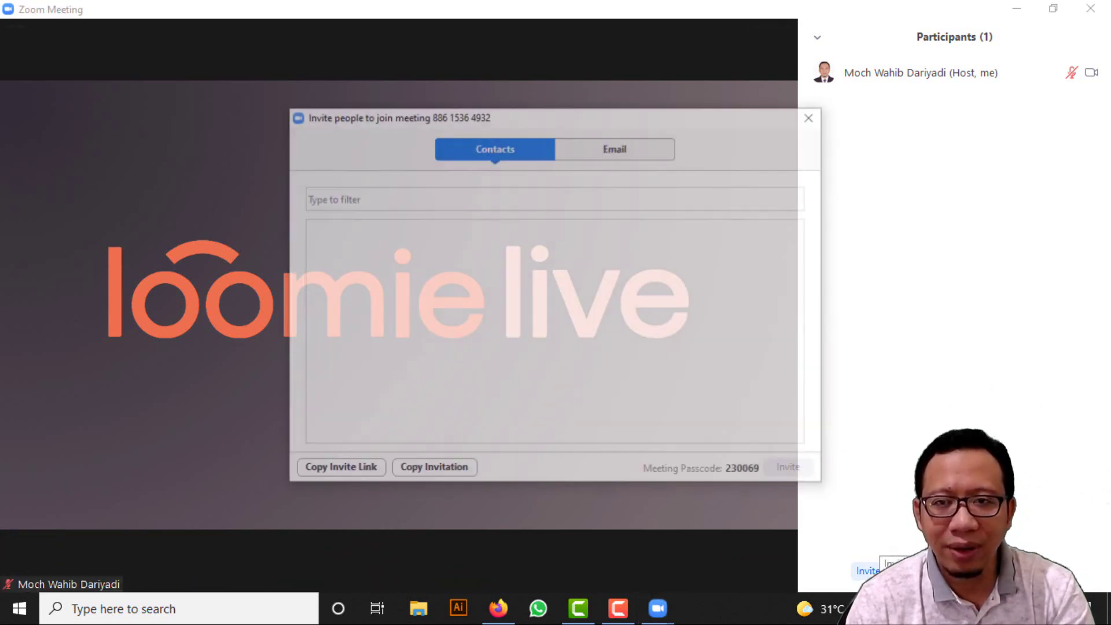
click(443, 470)
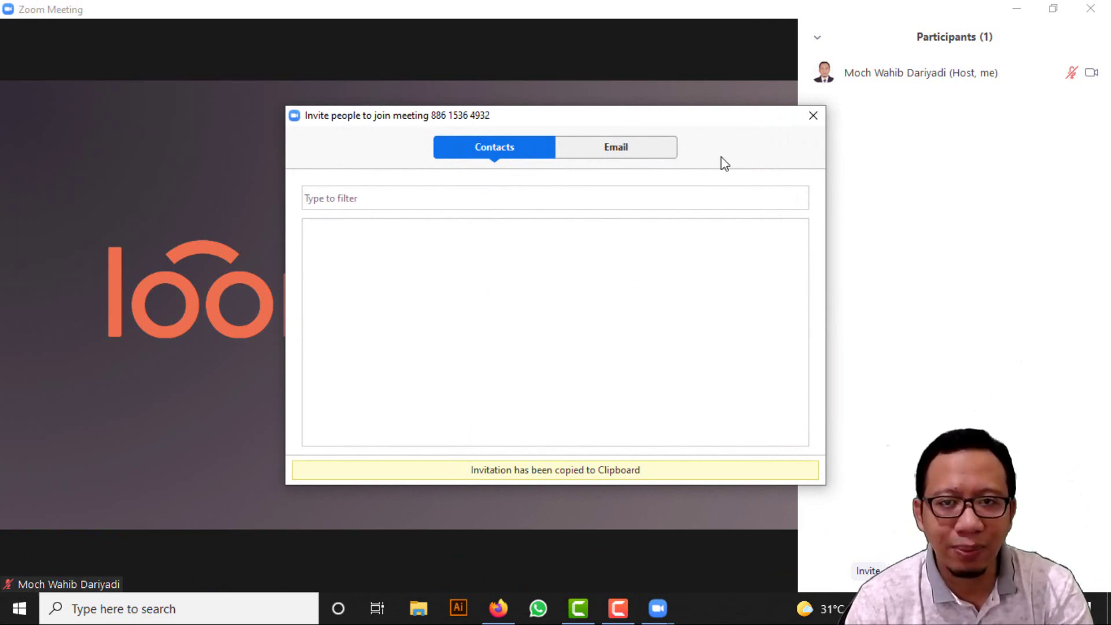
click(815, 115)
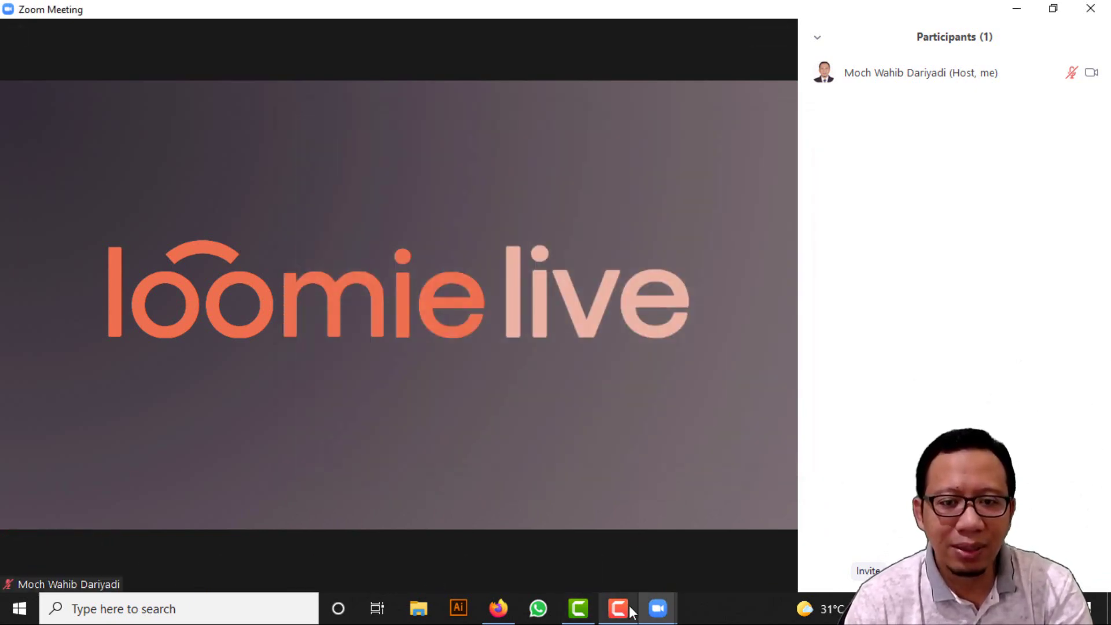
click(268, 613)
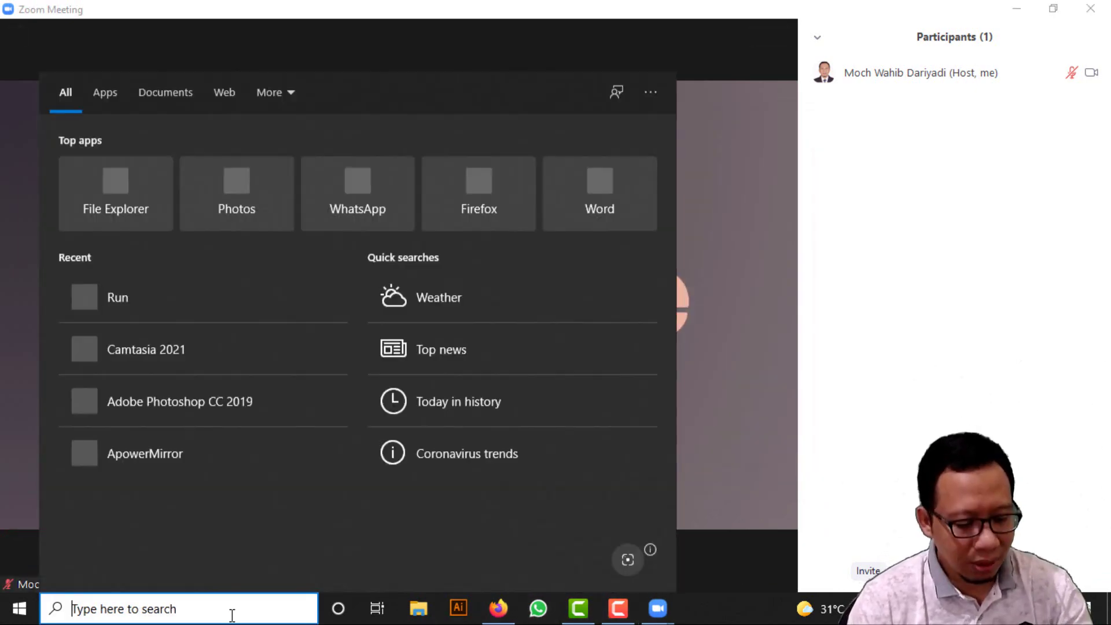
text(word)
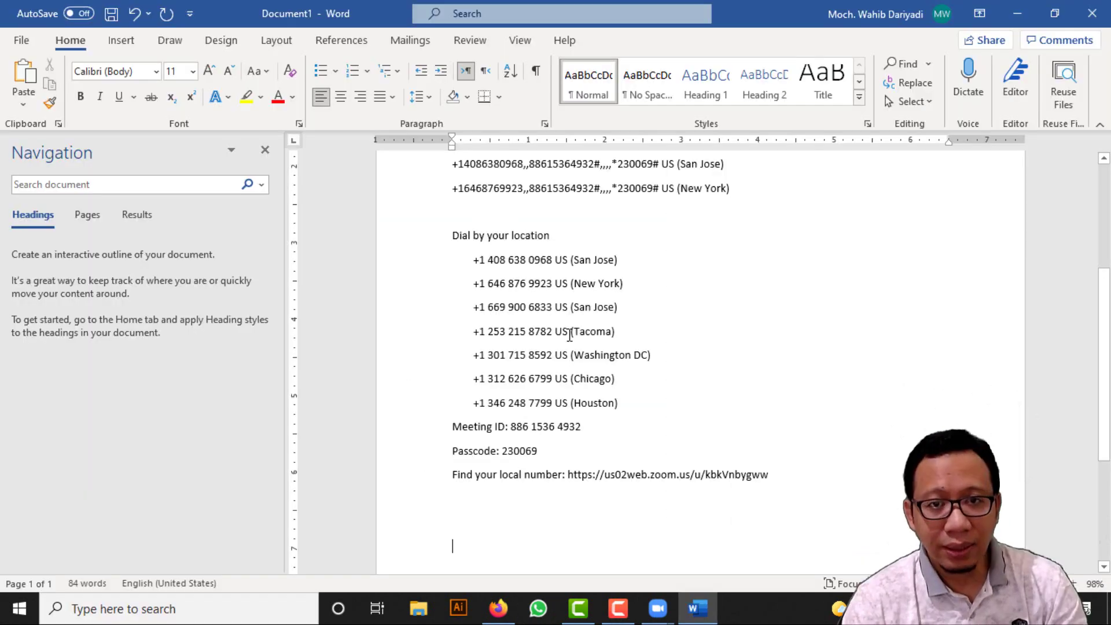
- Delete everything from the "One tap mobile" line to the end of the pasted invitation, keeping the join link, meeting ID and passcode
scroll(483, 289, up, 3)
click(452, 287)
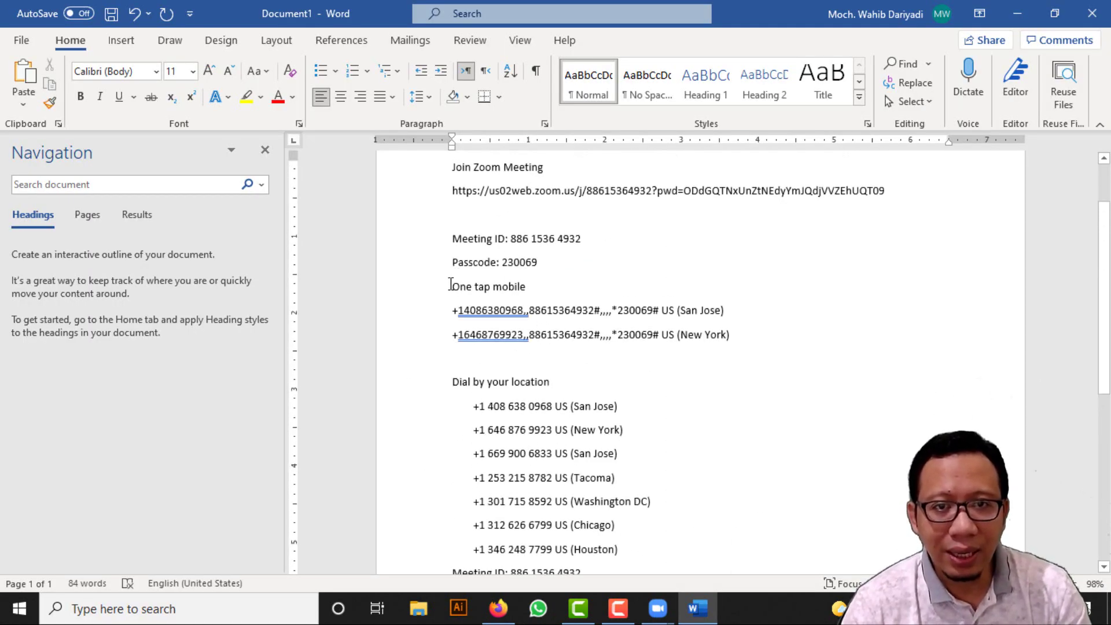
key(shift+Down)
key(shift+Down)
key(shift+Down)
key(shift+Down)
key(shift+Down)
key(shift+Down)
key(shift+Down)
key(shift+Down)
key(shift+Down)
key(shift+Down)
key(shift+Down)
key(shift+Down)
key(shift+Down)
key(shift+Down)
key(shift+Down)
key(shift+Down)
key(Delete)
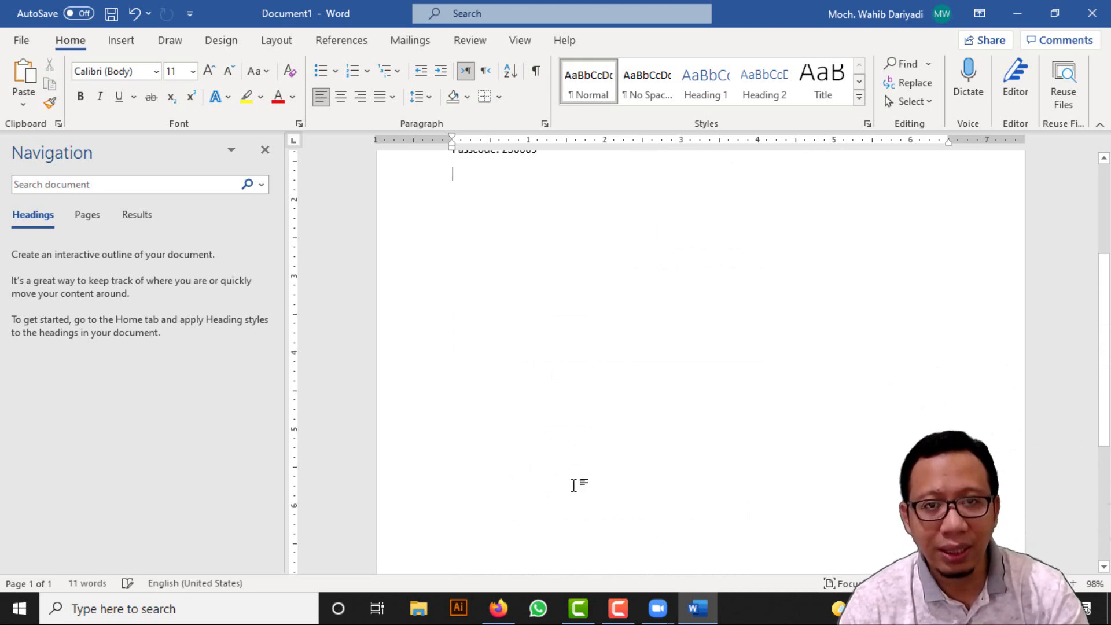
- Enlarge the document view to 218% and copy the meeting ID number
scroll(556, 442, up, 2)
scroll(493, 365, up, 10)
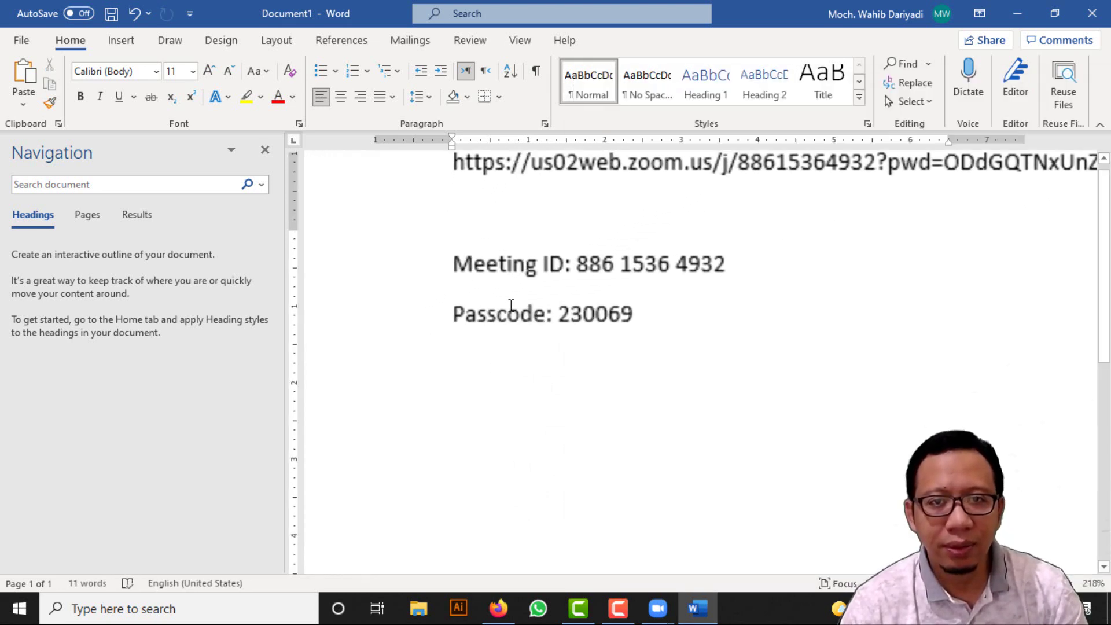
drag(583, 260, 734, 272)
key(ctrl+c)
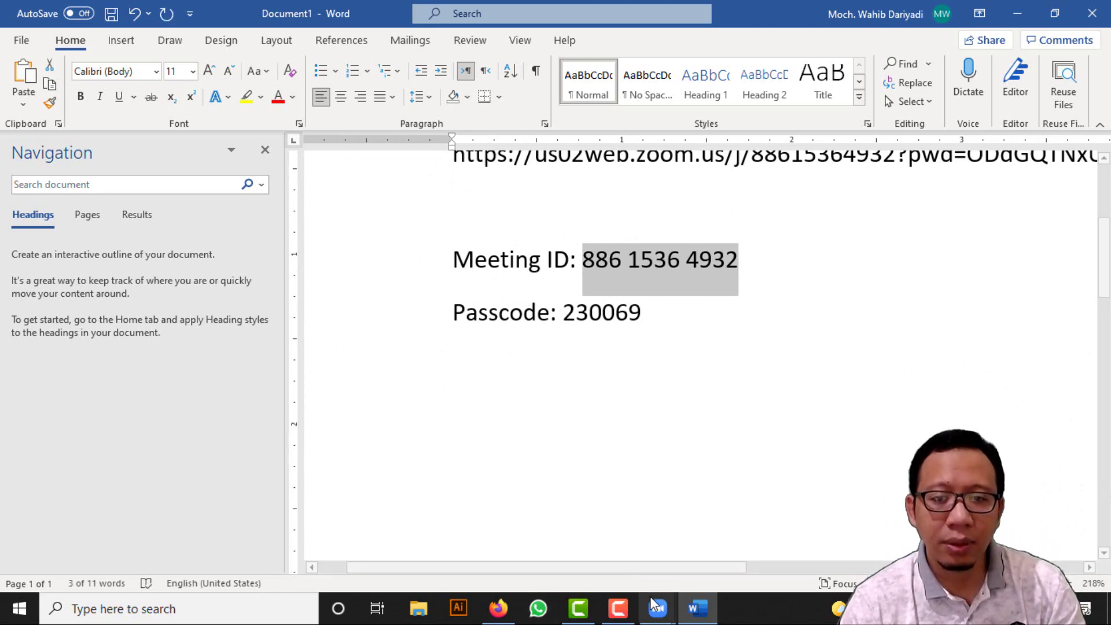
- Switch to the Zoom window that is not signed in and request to join the hosted meeting with the copied ID and a different participant name
click(1014, 12)
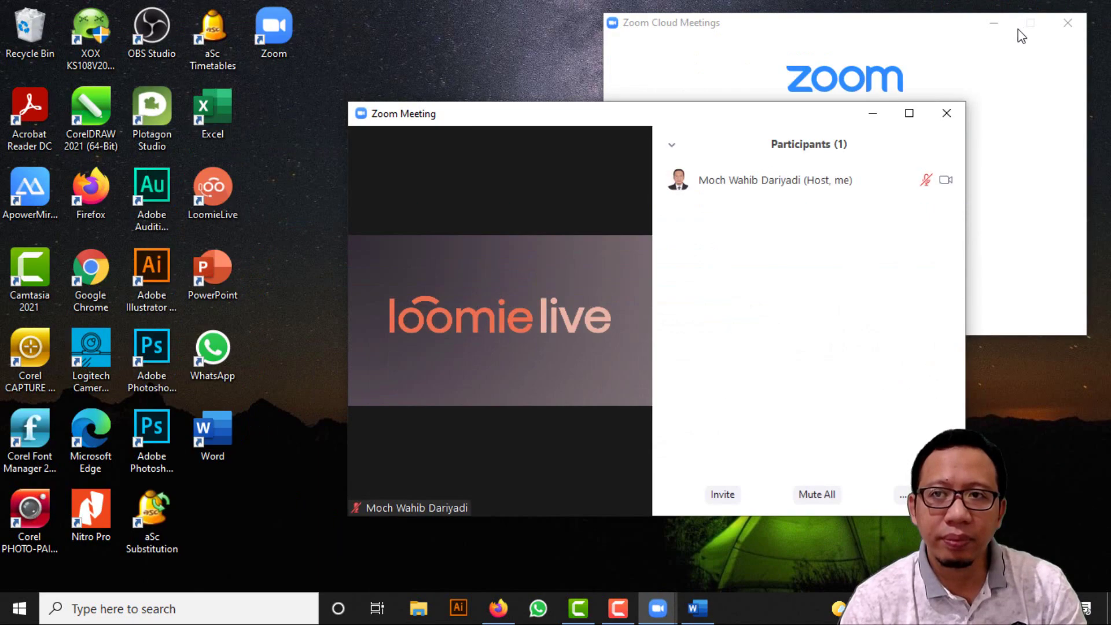
drag(731, 120, 246, 74)
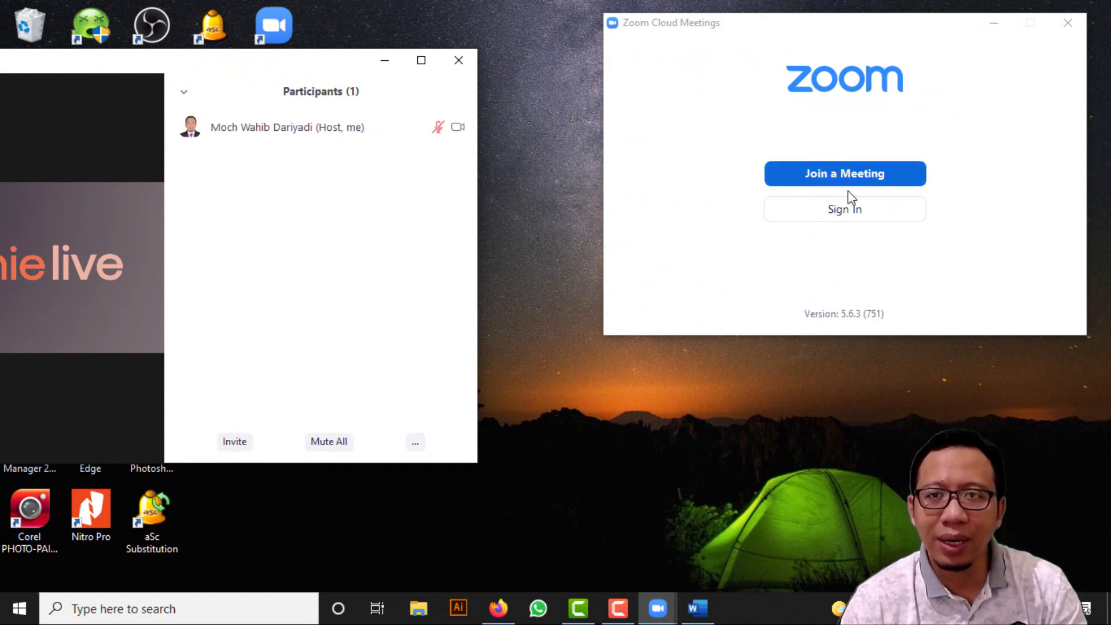
click(810, 172)
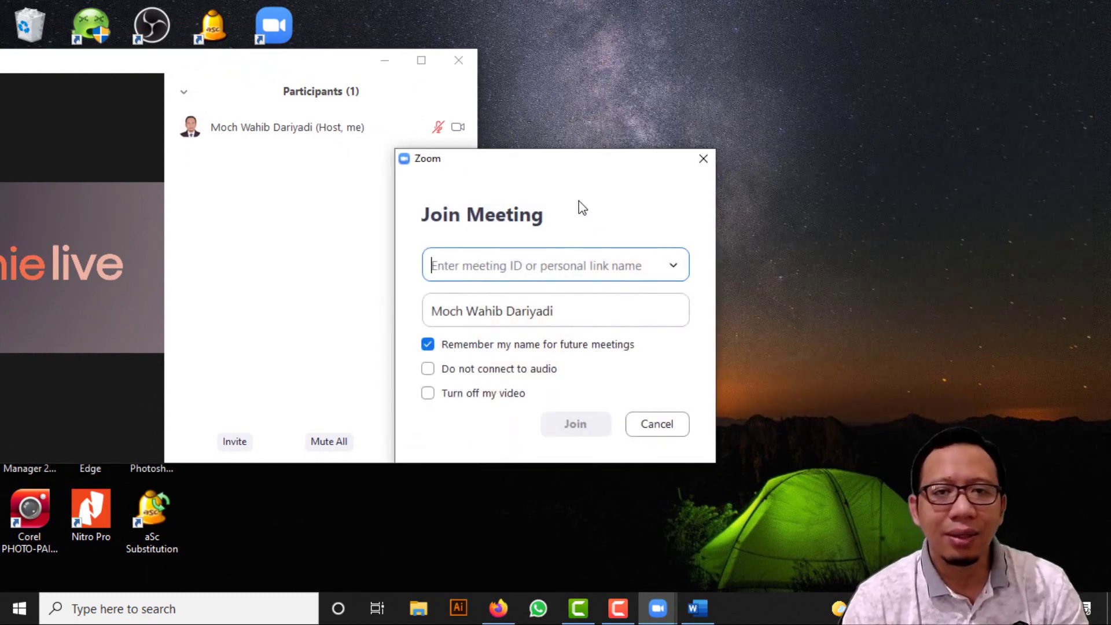
drag(568, 170, 769, 68)
key(ctrl+v)
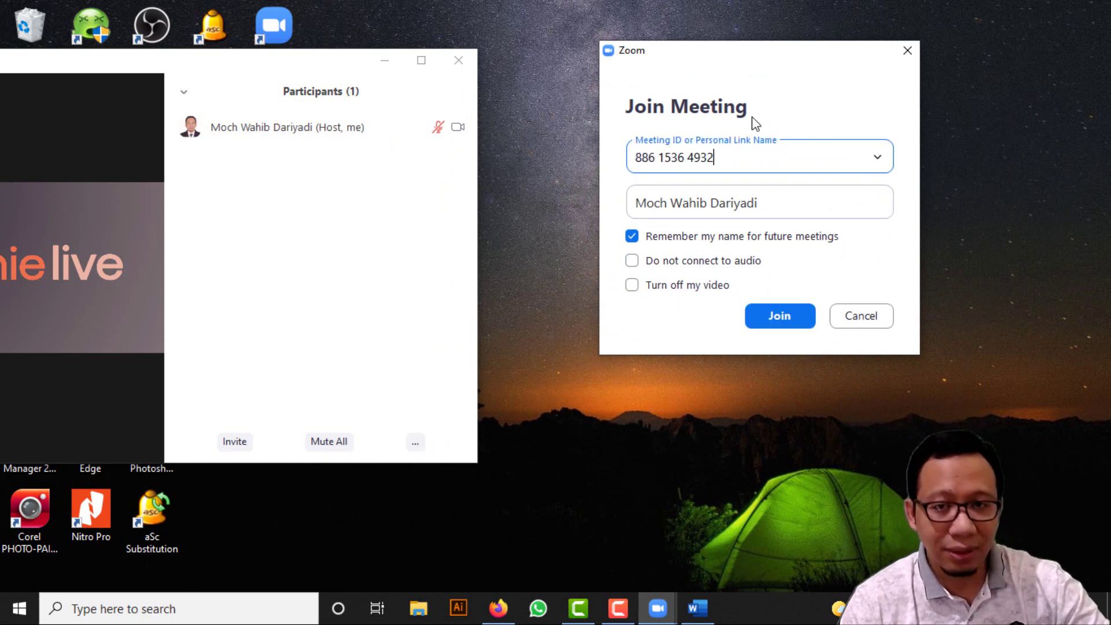
click(748, 201)
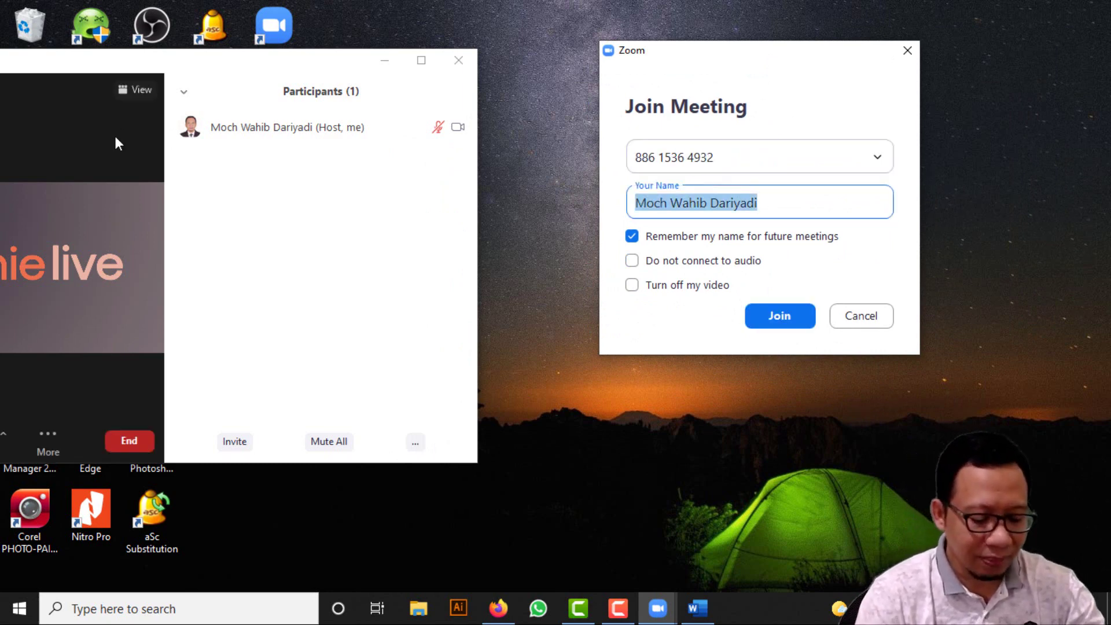
text(Ahmad)
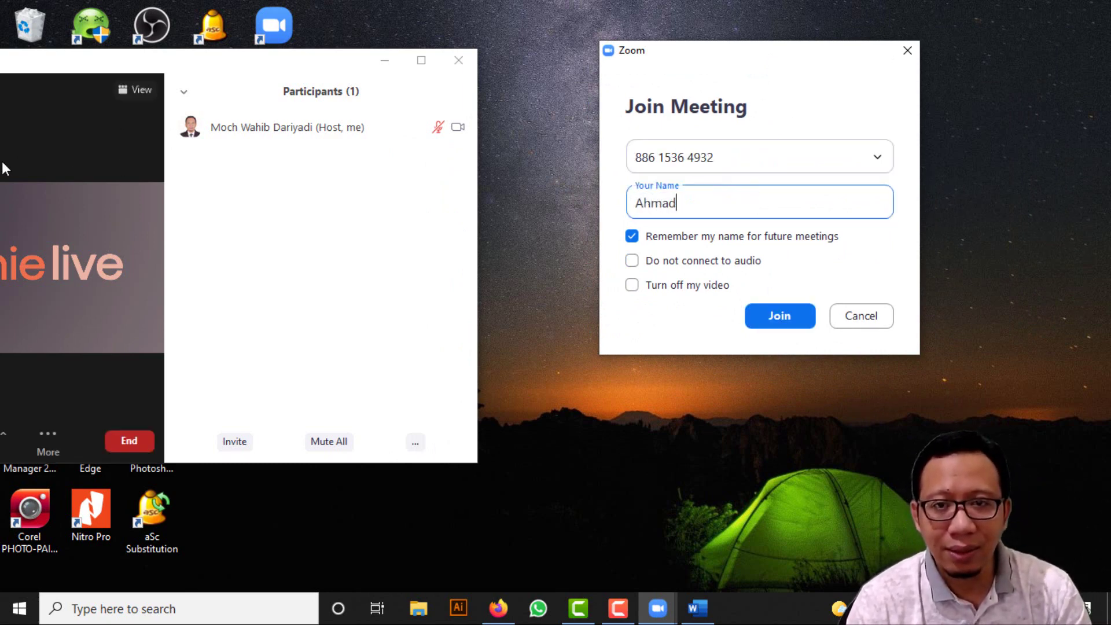
click(788, 317)
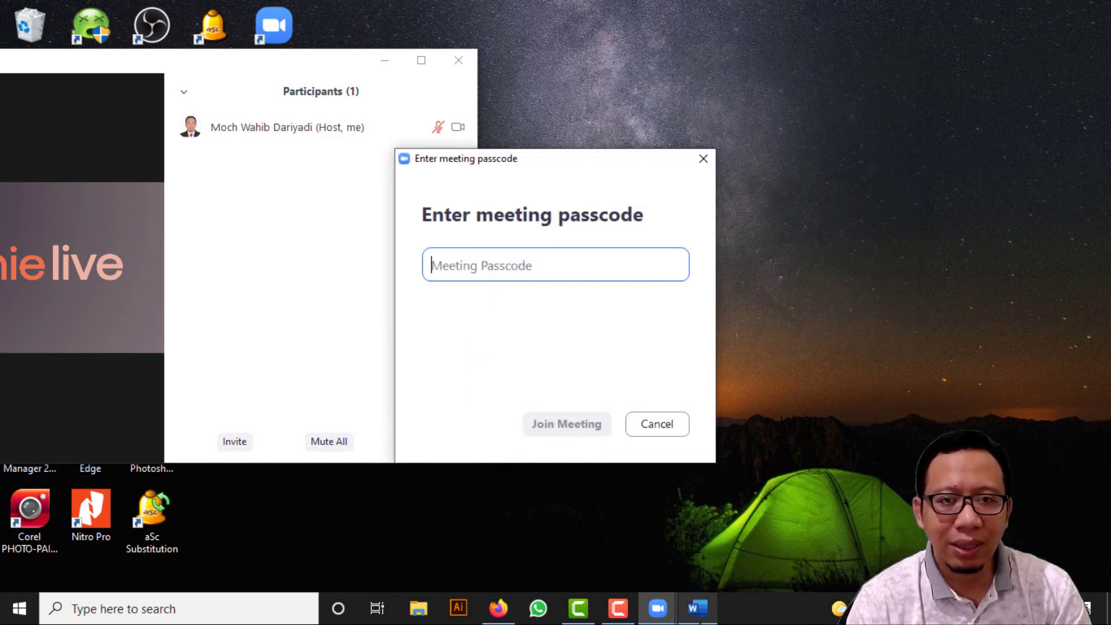
- Fill in the meeting passcode copied from the Word document, join the meeting and minimize Word
click(698, 607)
drag(482, 159, 164, 92)
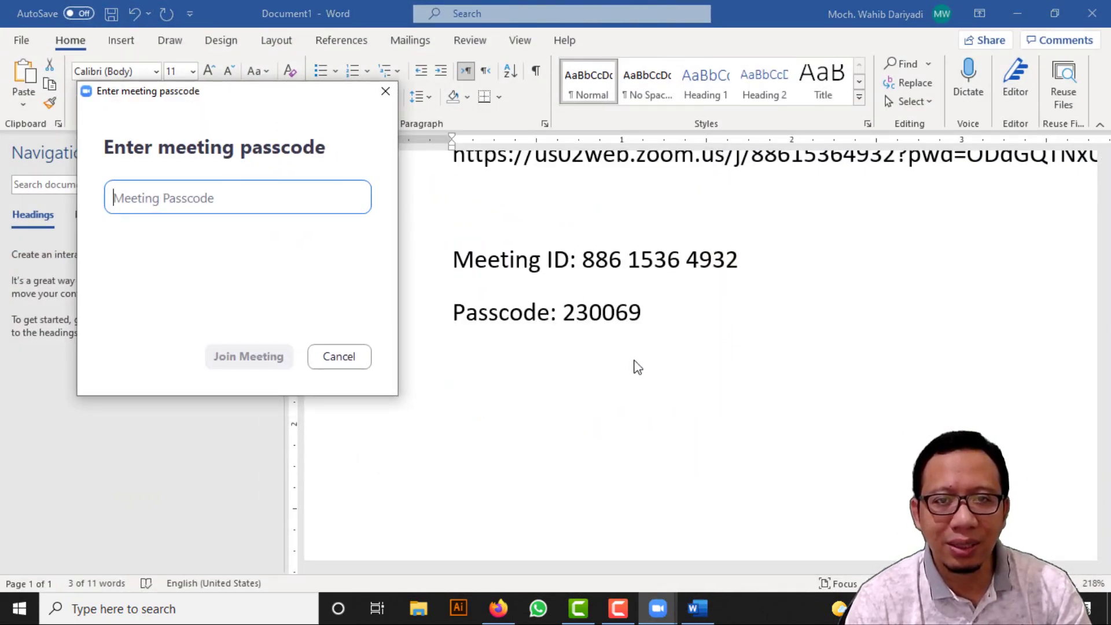
drag(635, 323, 569, 318)
click(202, 201)
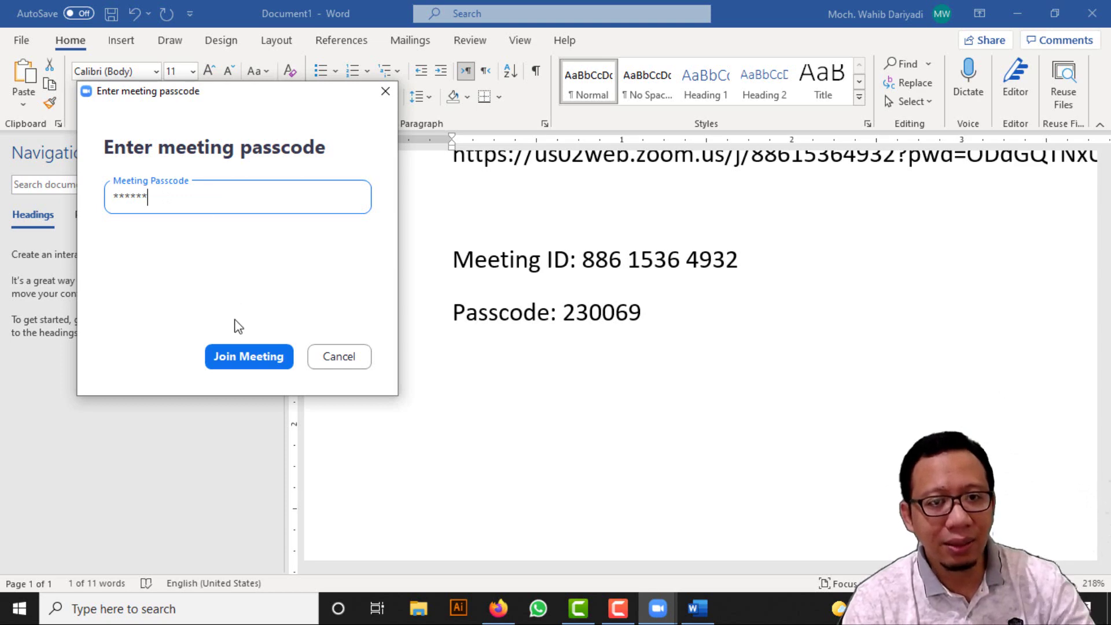
click(248, 356)
click(1017, 13)
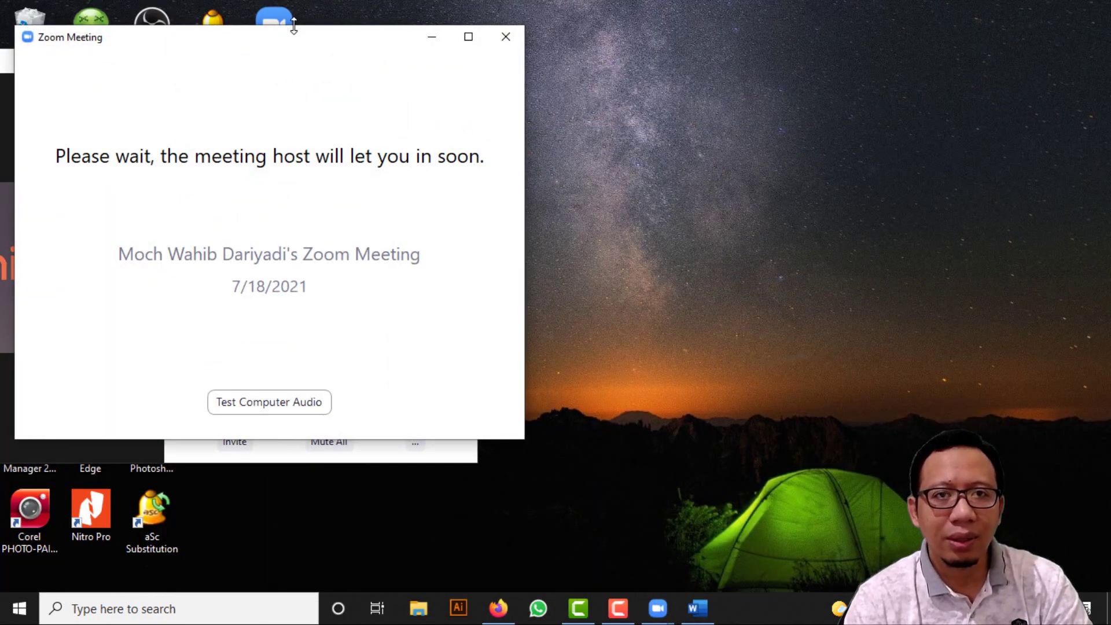
- Arrange the waiting guest's window and the host's meeting window side by side, and admit the guest from the waiting room
drag(292, 51, 857, 51)
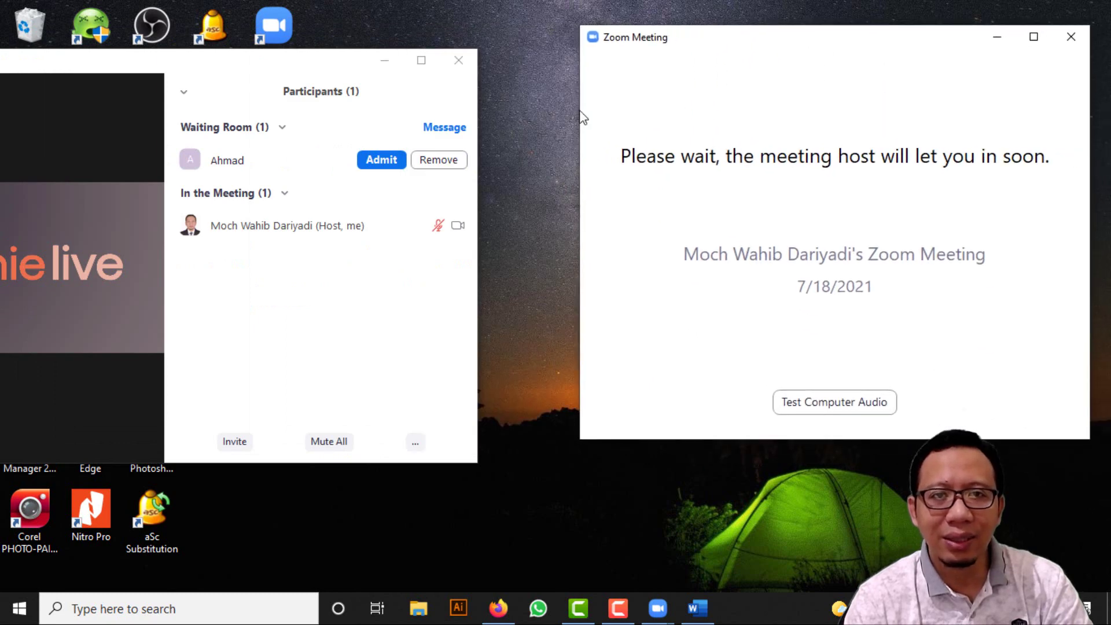
drag(261, 74, 343, 50)
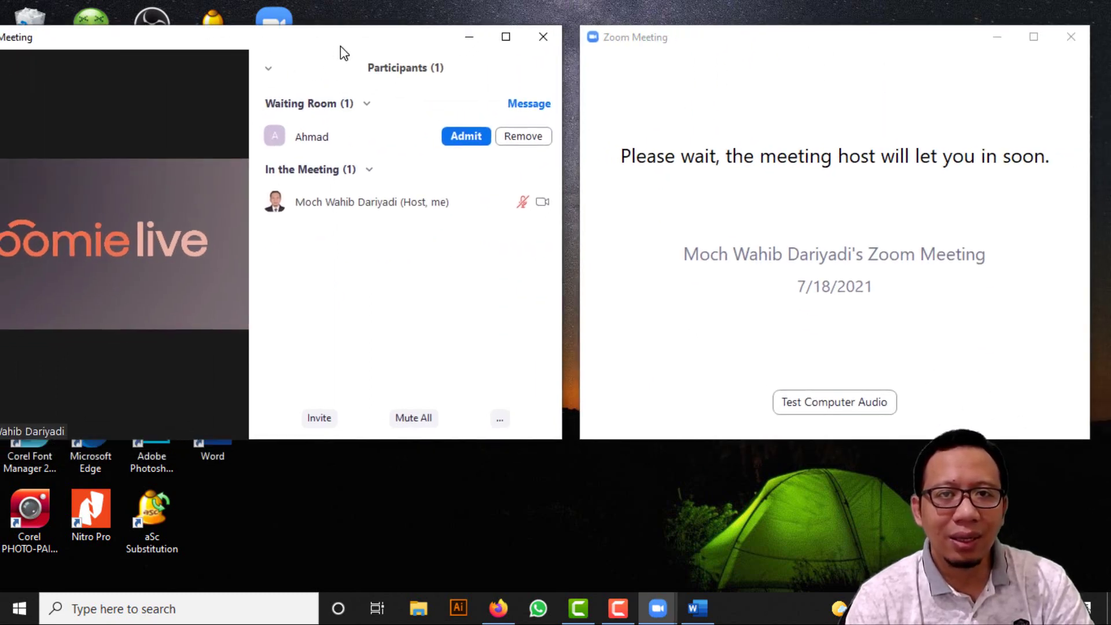
mouse_move(263, 128)
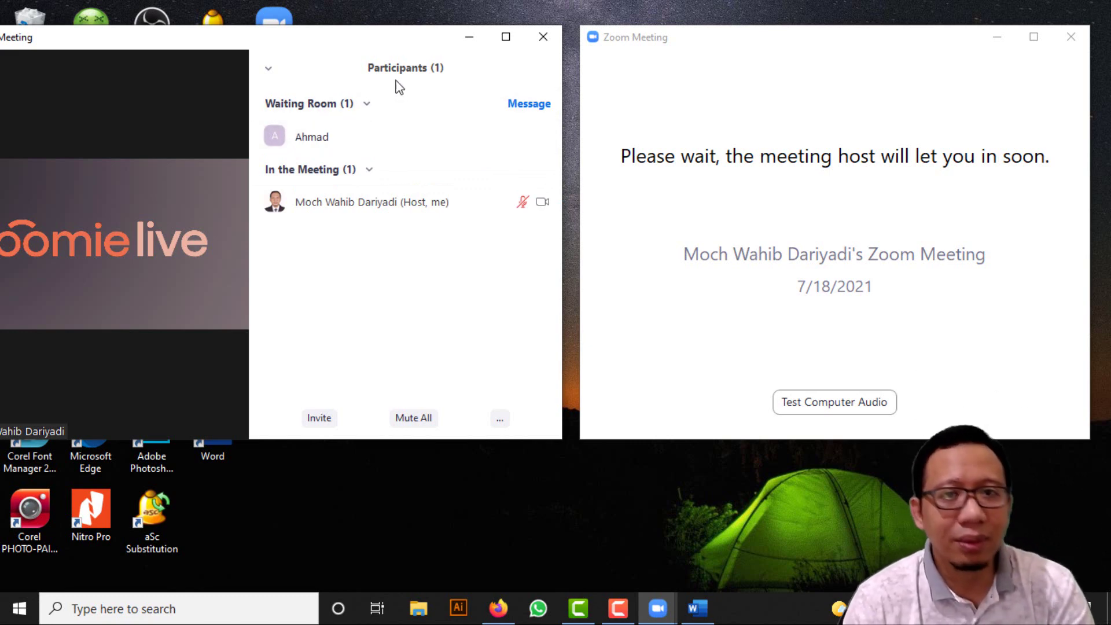
mouse_move(357, 138)
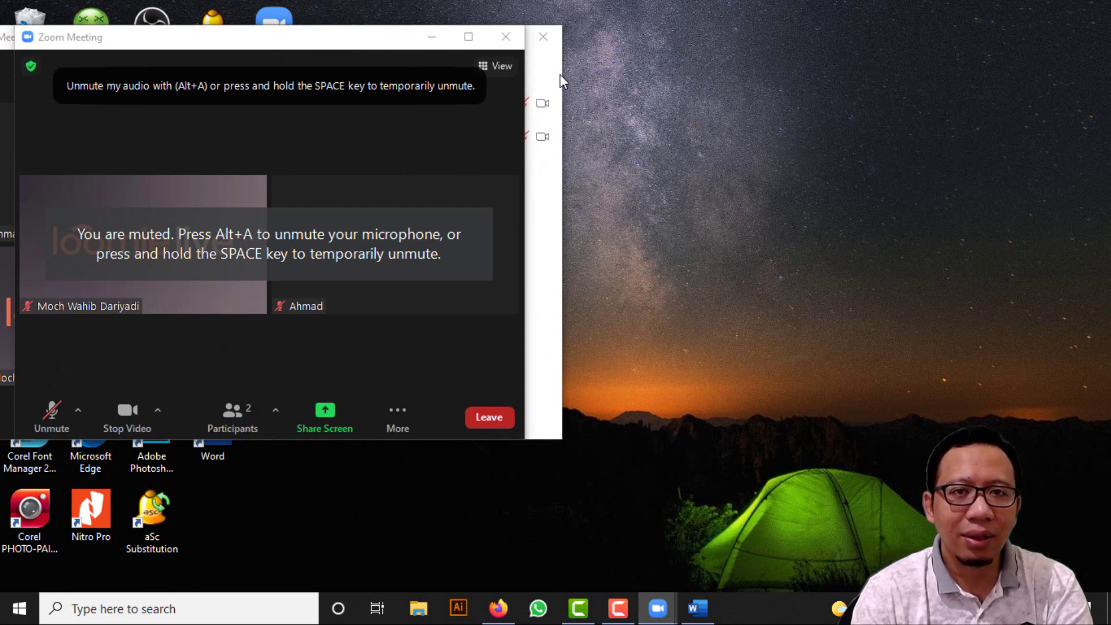
- Place the host's meeting window beside the guest's, and show the participants list in the guest's window instead of the host's
click(554, 320)
drag(324, 45, 907, 27)
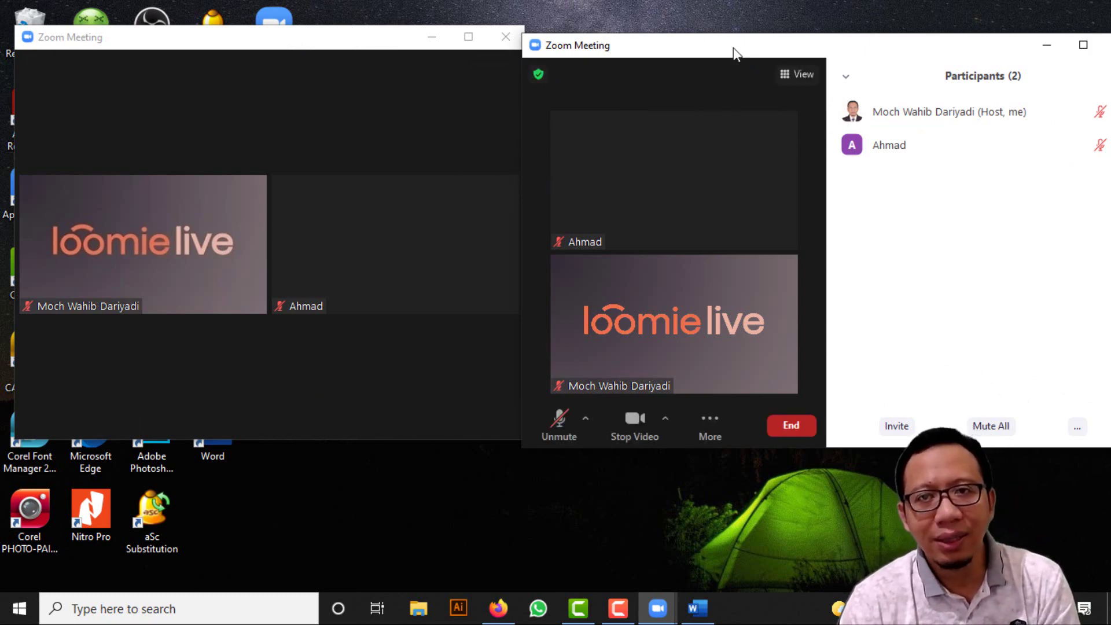
drag(734, 47, 748, 38)
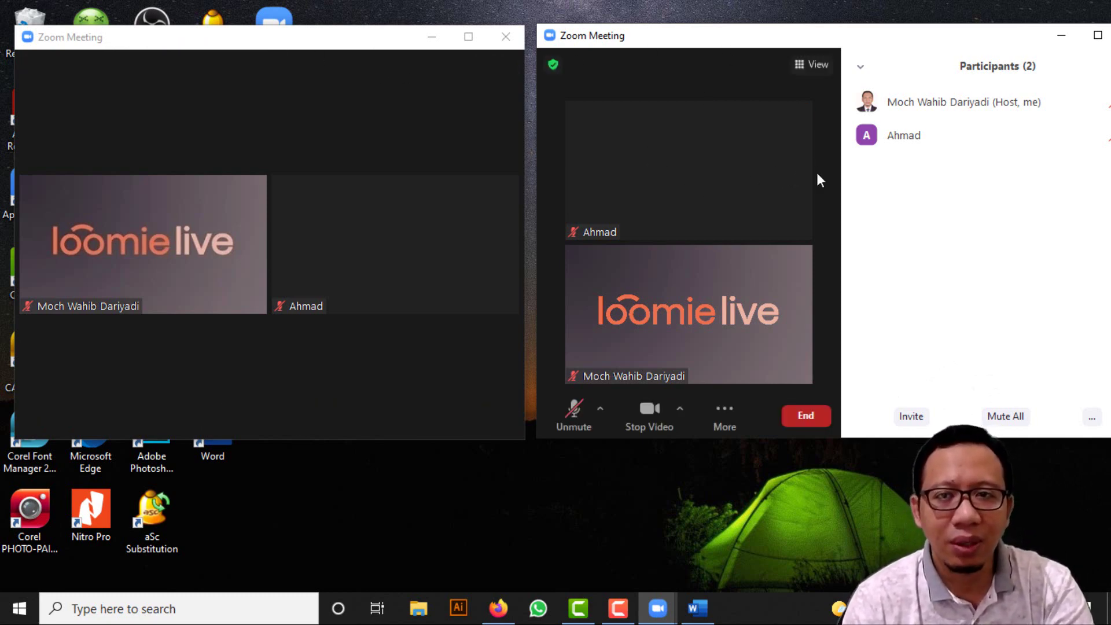
mouse_move(784, 375)
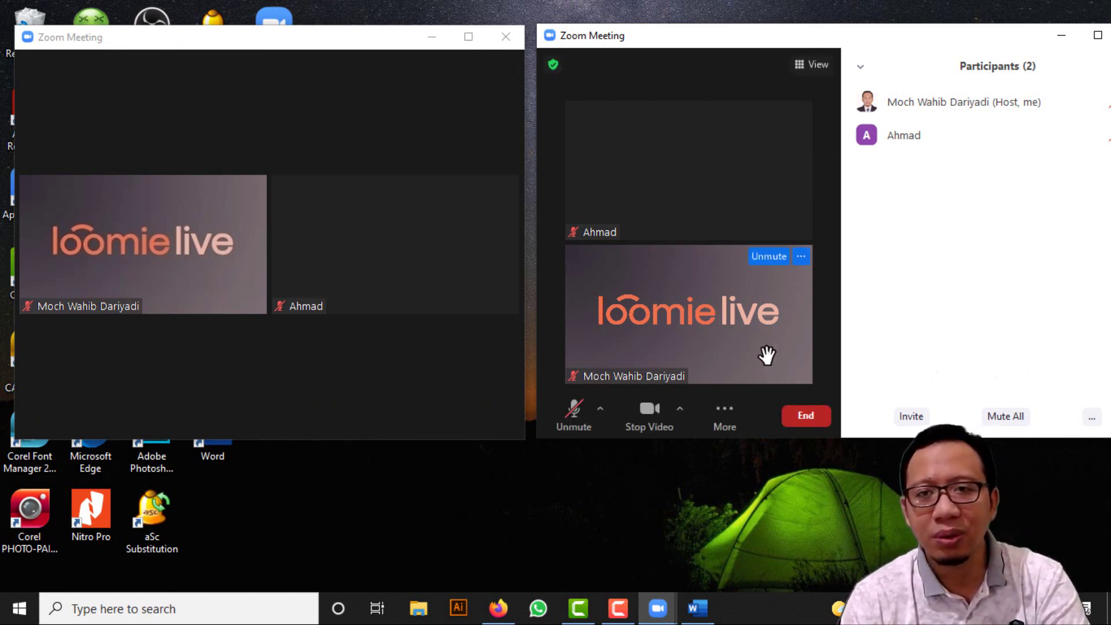
mouse_move(689, 171)
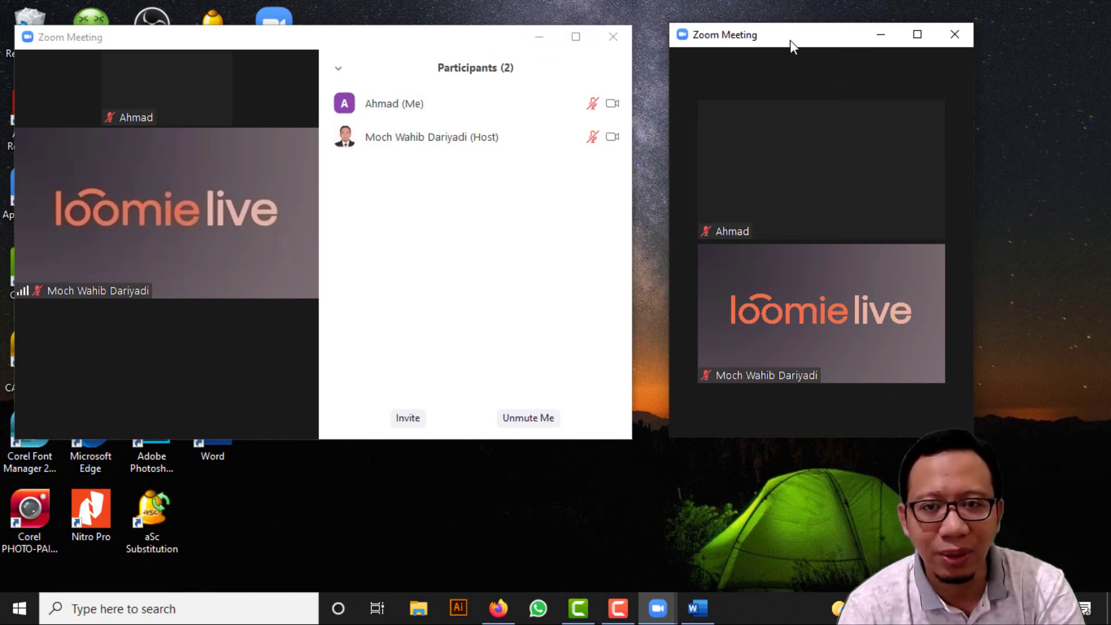
- Try Realtek Digital Output as the host meeting's speaker and return to Speakers (MobilePre)
mouse_move(808, 310)
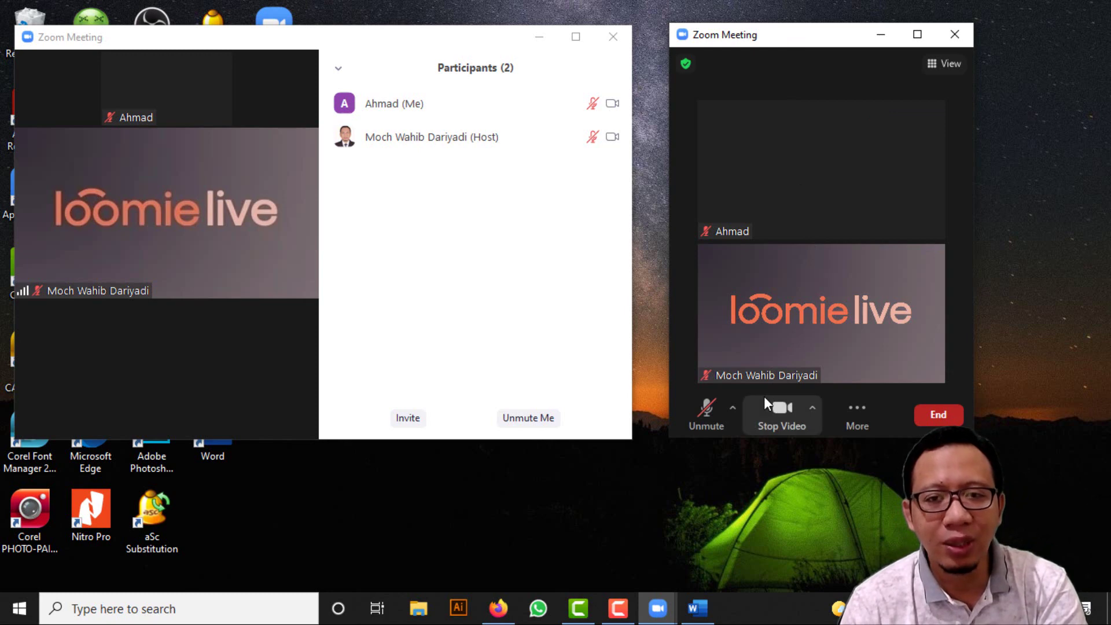
click(732, 409)
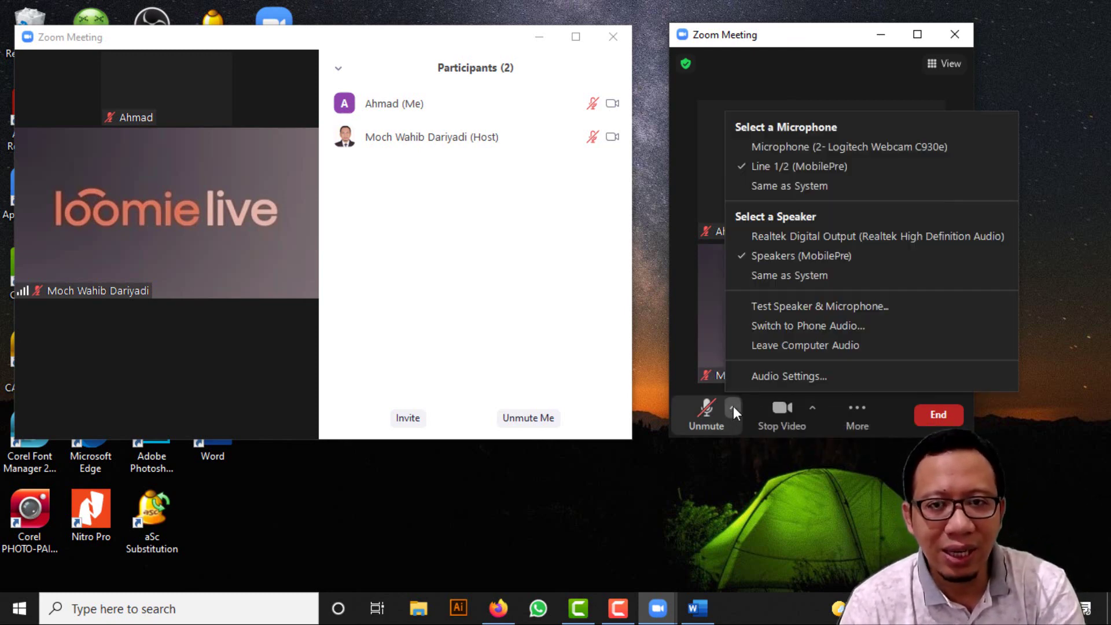
click(806, 236)
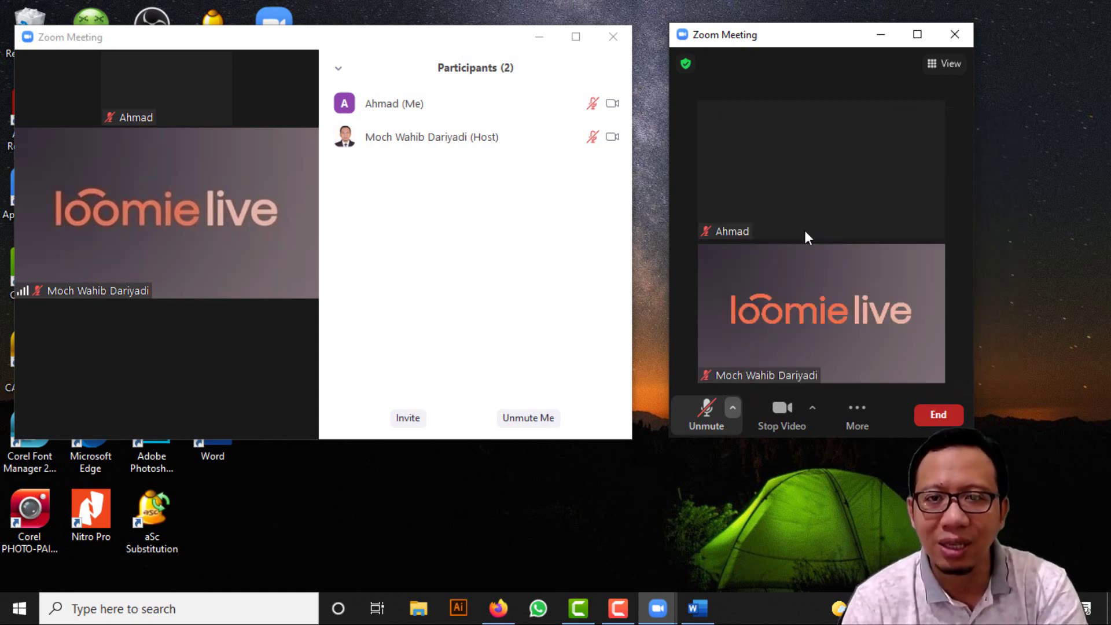
click(732, 407)
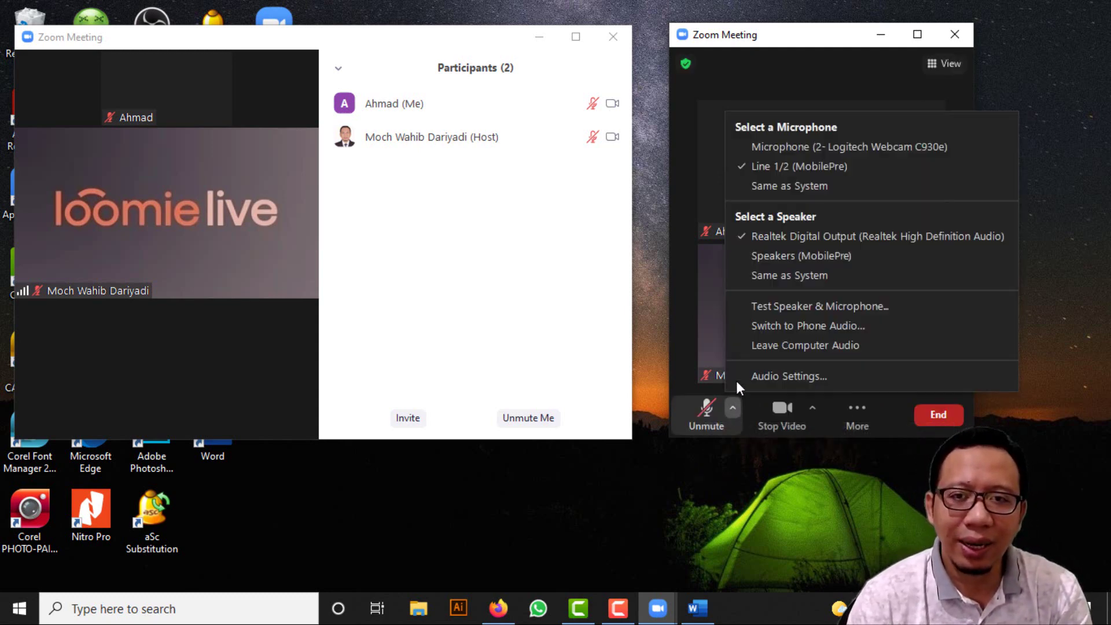
click(777, 256)
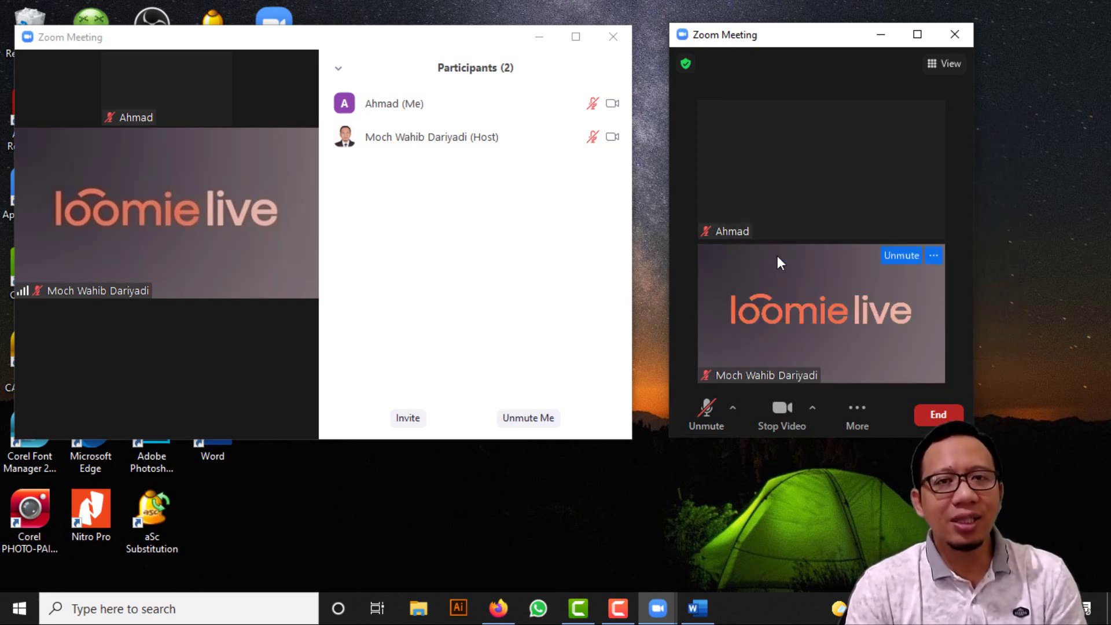